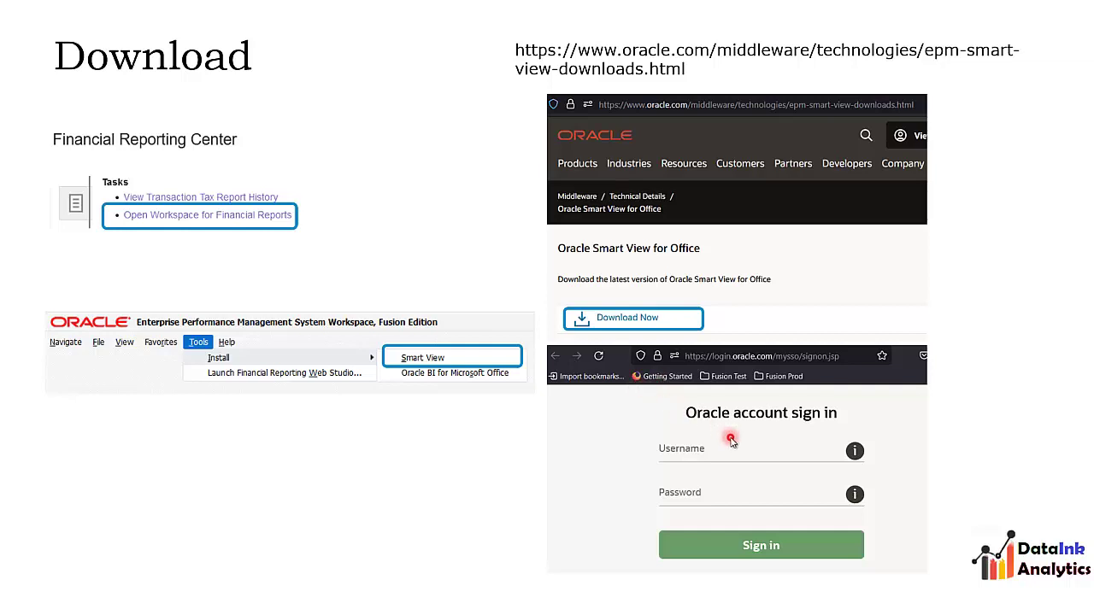
- Advance to the Software Delivery Cloud slide listing Smart View for Office 23.100
{"action": "key", "text": "Right"}
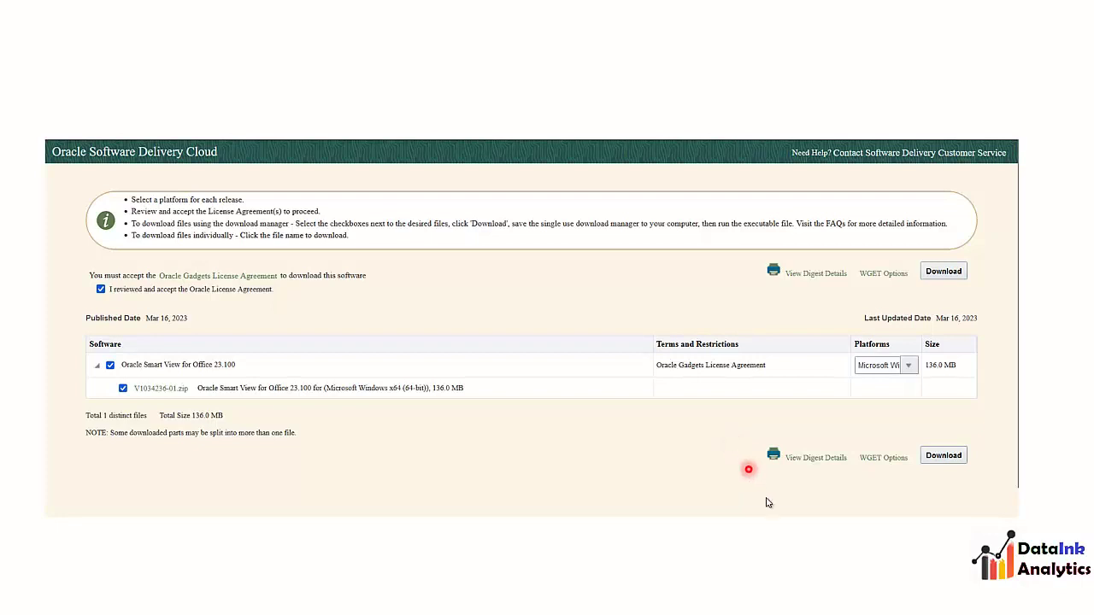
- Bring up the platform choices for the Smart View download
{"action": "left_click", "coordinate": [881, 356]}
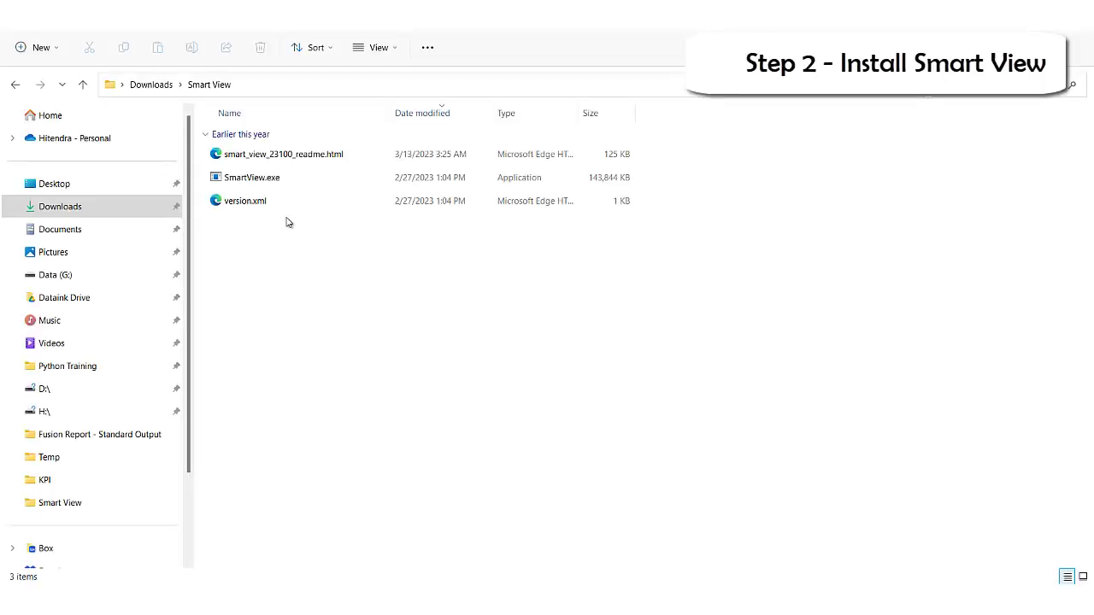
- Run SmartView.exe, install into C:\Oracle\SmartView, and dismiss the completion message
{"action": "left_click", "coordinate": [246, 182]}
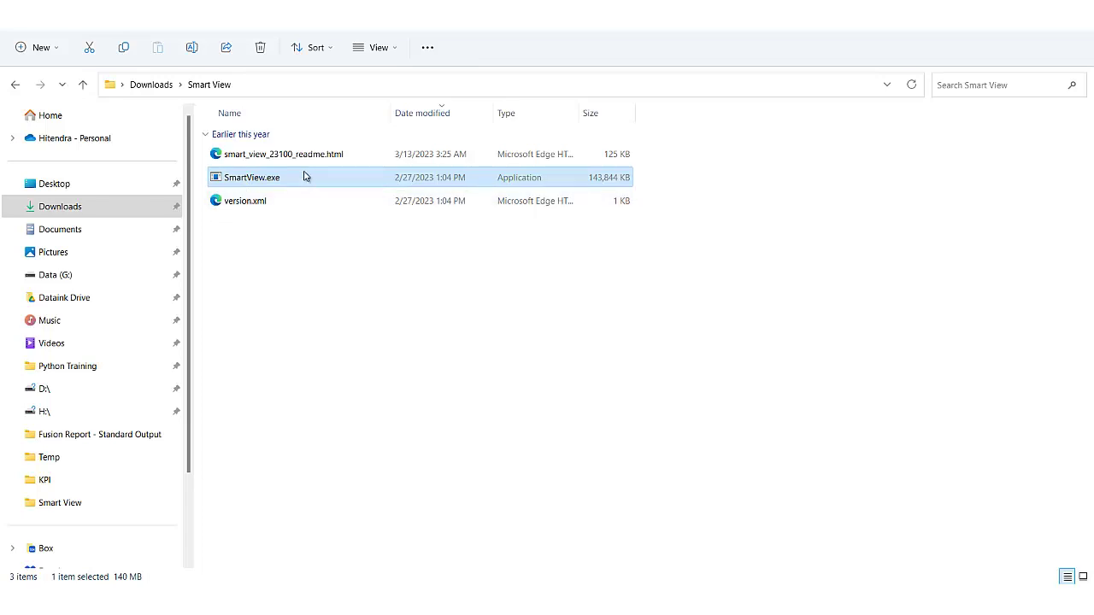
{"action": "mouse_move", "coordinate": [304, 177]}
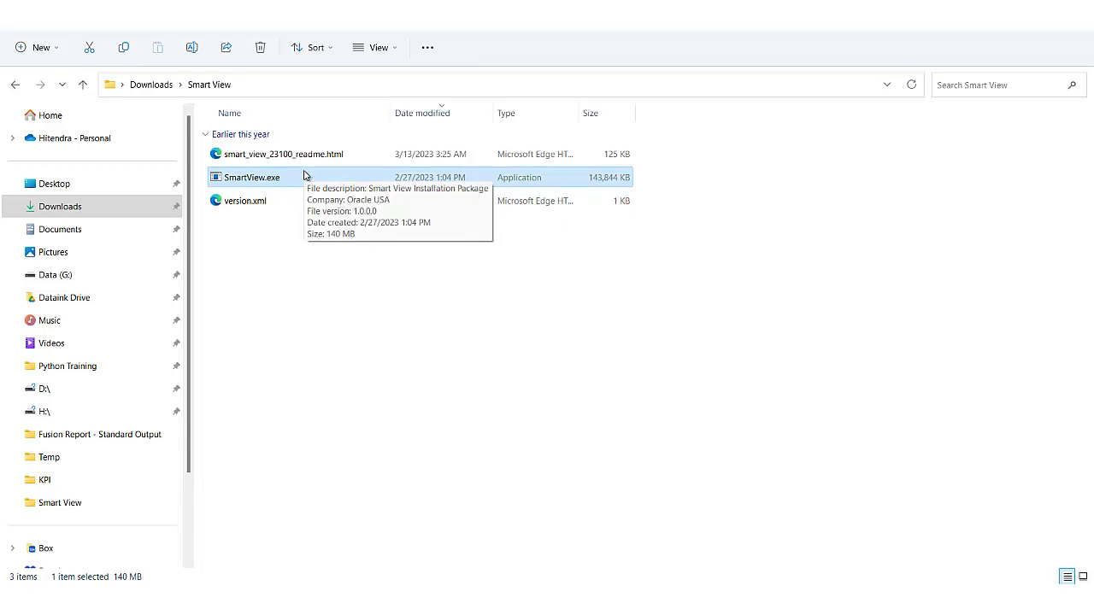
{"action": "double_click", "coordinate": [275, 178]}
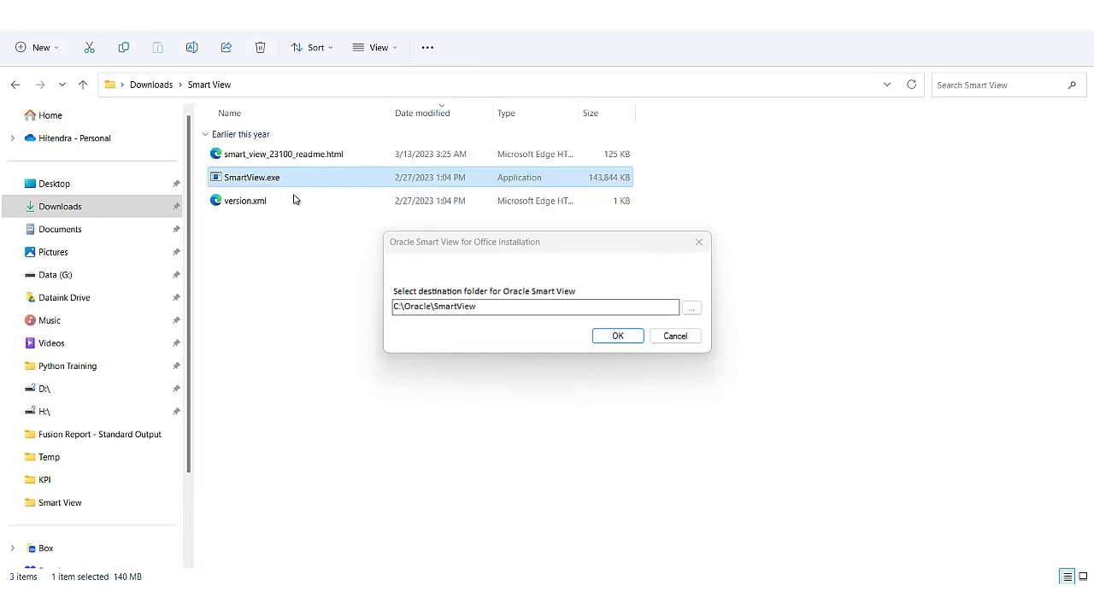
{"action": "left_click", "coordinate": [477, 315]}
{"action": "left_click", "coordinate": [618, 336]}
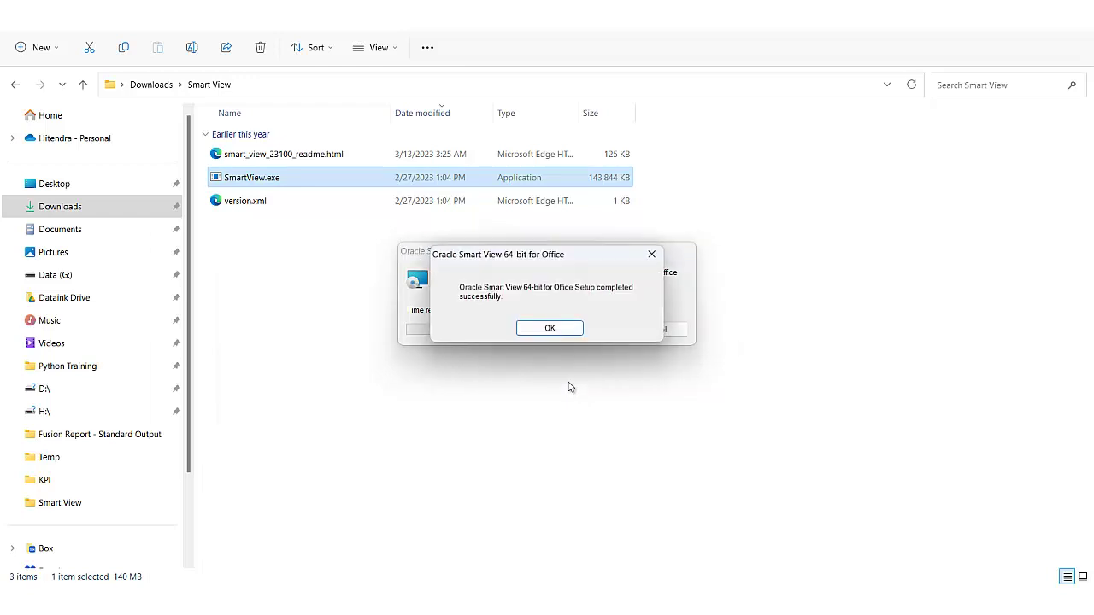
{"action": "left_click", "coordinate": [566, 333]}
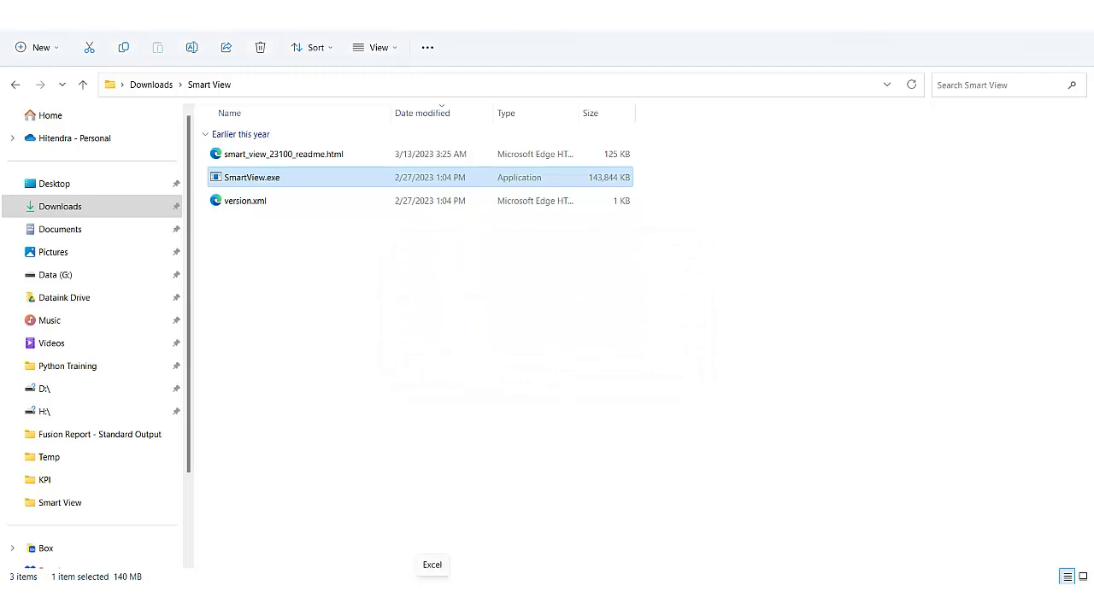
- Launch Excel and enable the Oracle Smart View for Office COM add-in through Options > Add-ins
{"action": "left_click", "coordinate": [432, 594]}
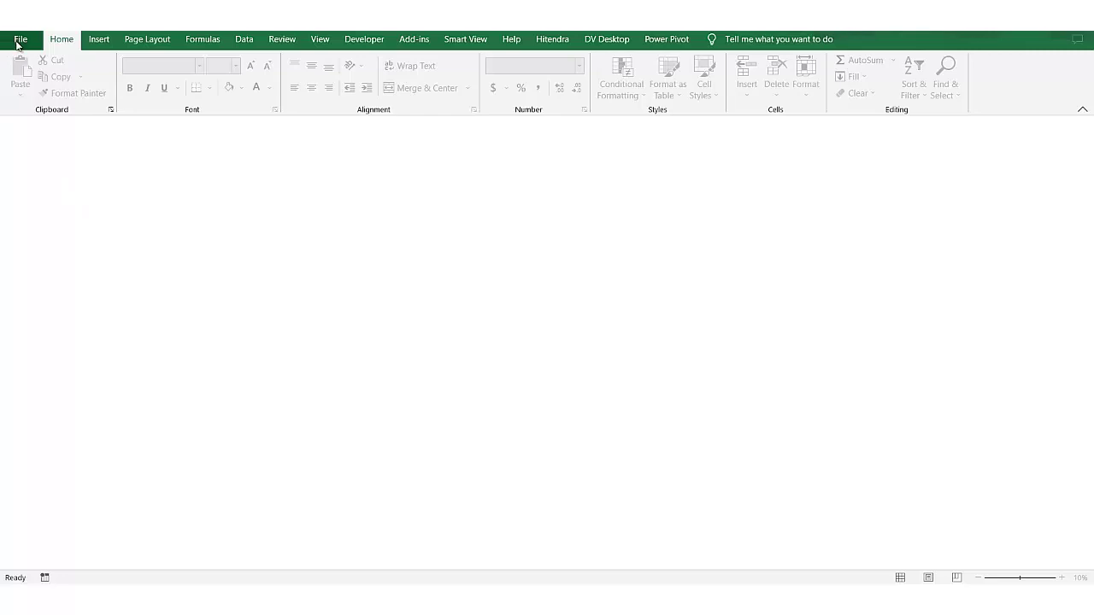
{"action": "left_click", "coordinate": [17, 43]}
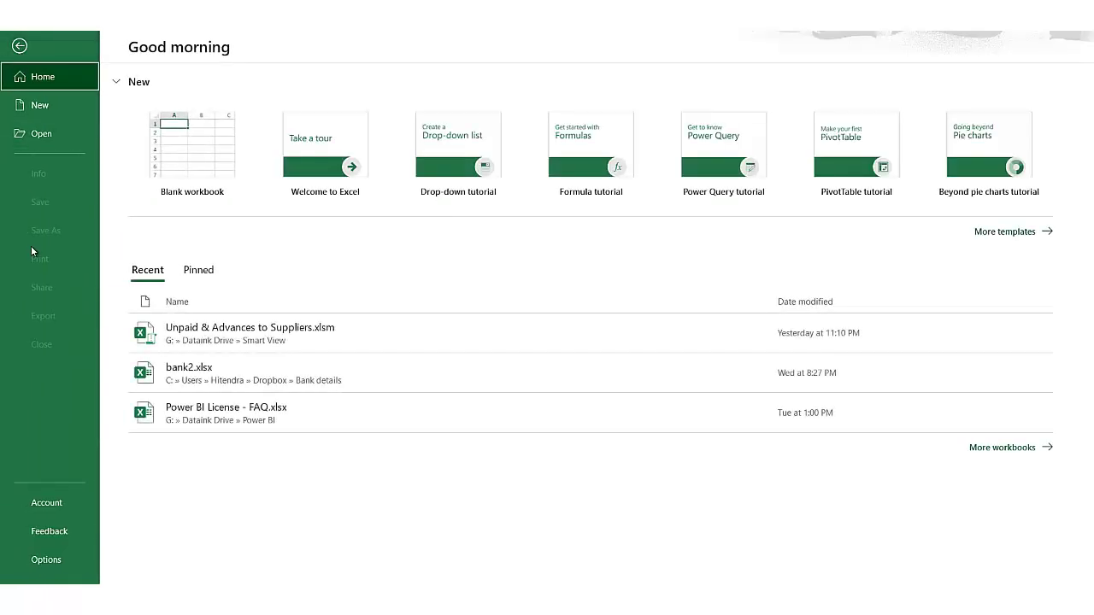
{"action": "left_click", "coordinate": [62, 565]}
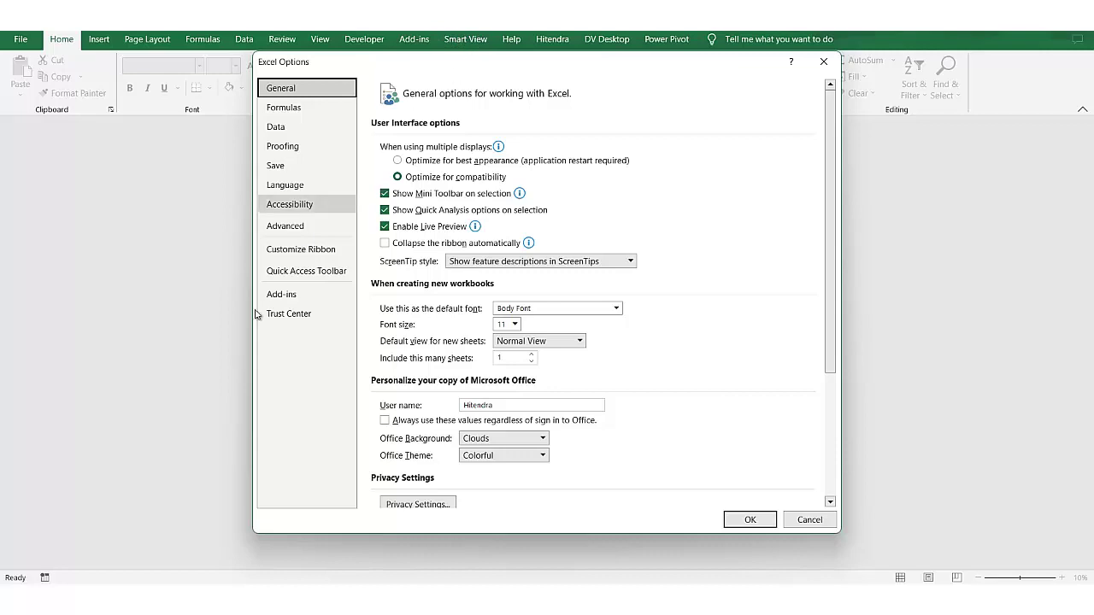
{"action": "left_click", "coordinate": [305, 301]}
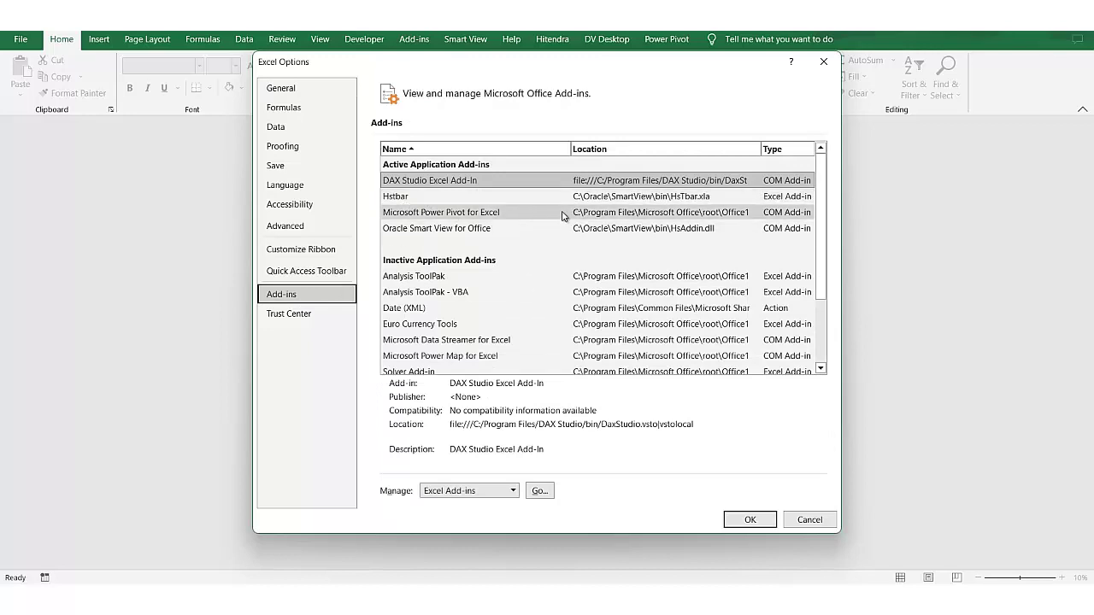
{"action": "left_click", "coordinate": [512, 491]}
{"action": "left_click", "coordinate": [496, 520]}
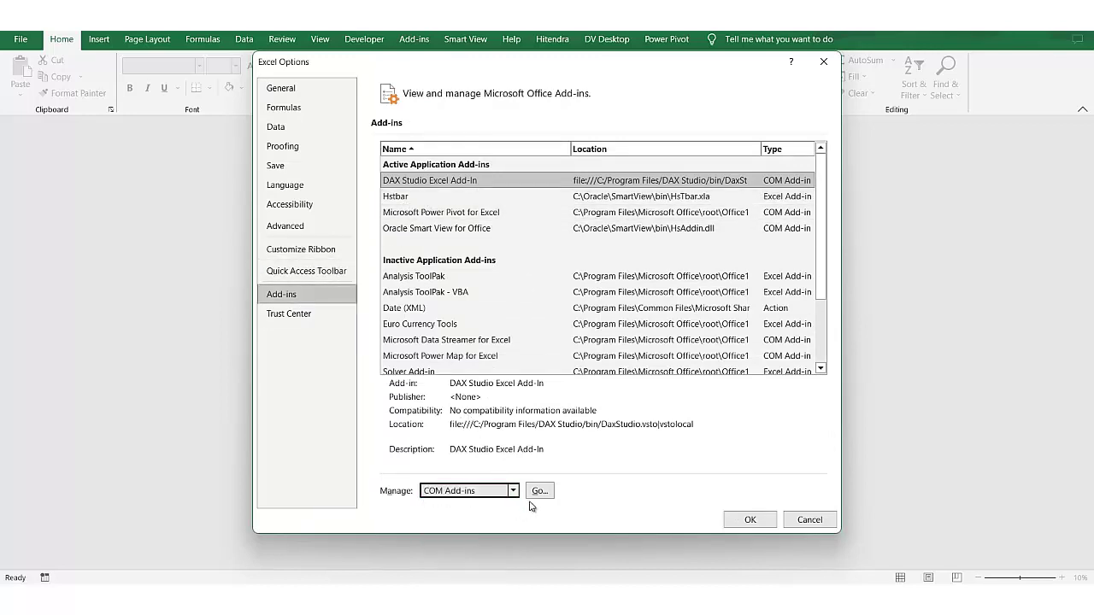
{"action": "left_click", "coordinate": [537, 492]}
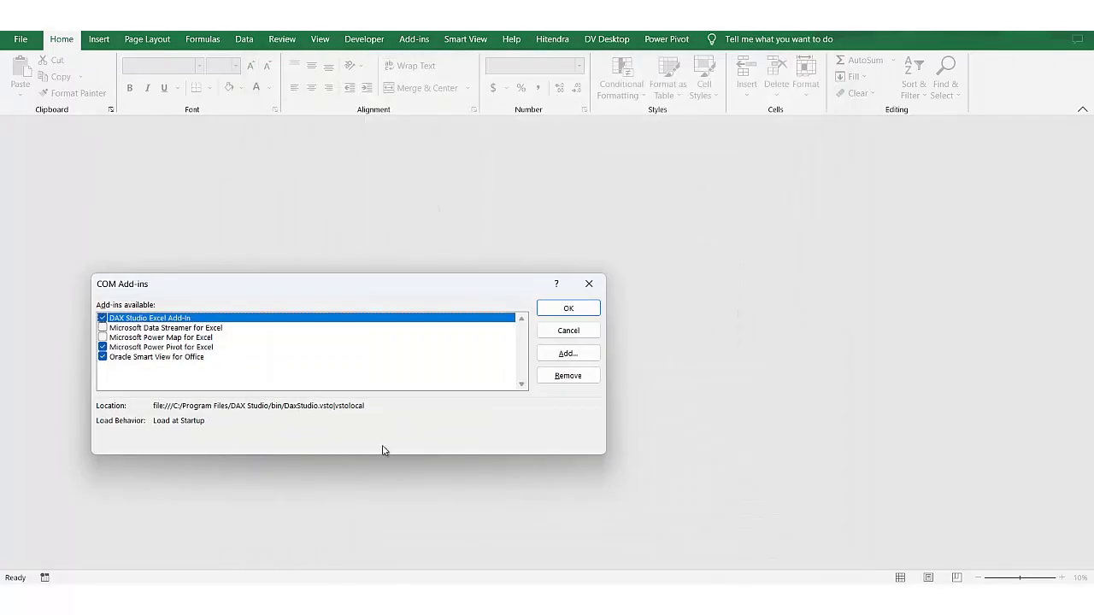
{"action": "left_click", "coordinate": [103, 357]}
{"action": "left_click", "coordinate": [580, 313]}
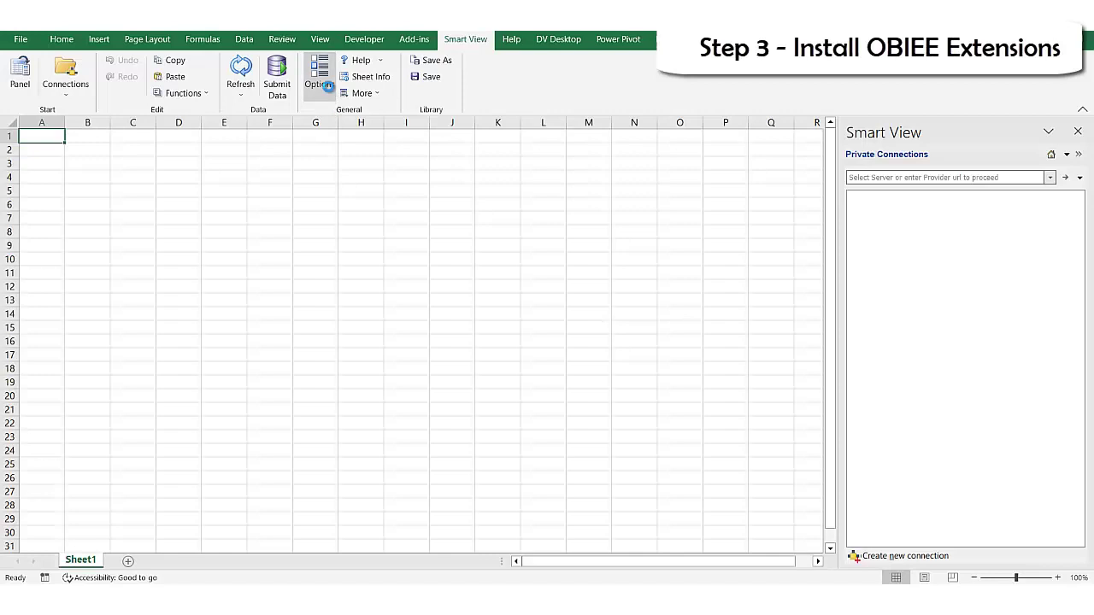
- Check for Smart View extension updates and install the Oracle BI EE extension
{"action": "left_click", "coordinate": [325, 85]}
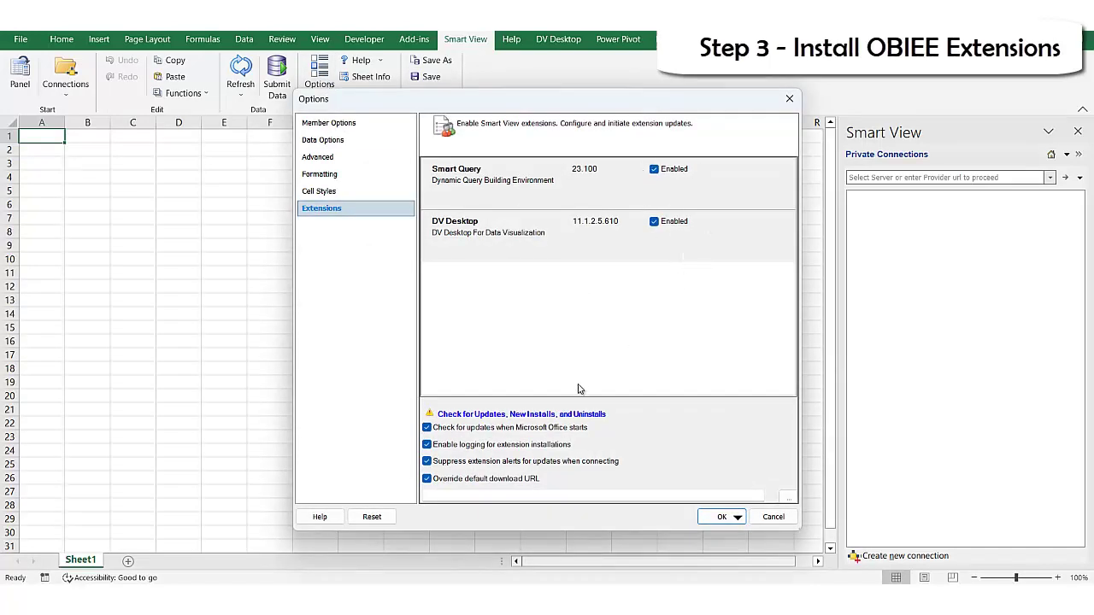
{"action": "left_click", "coordinate": [509, 416]}
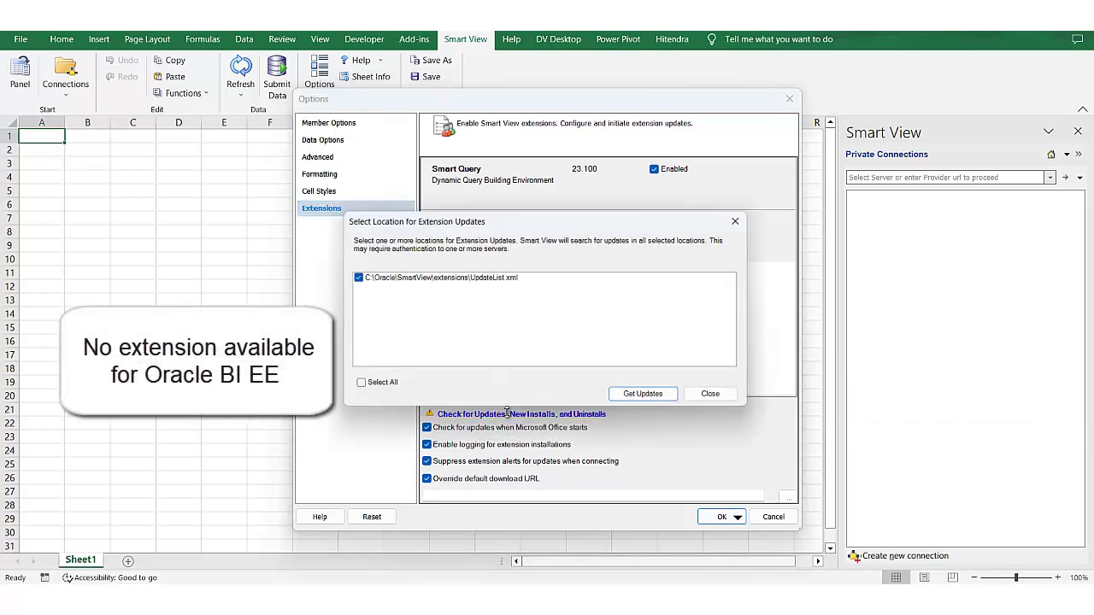
{"action": "left_click", "coordinate": [636, 400]}
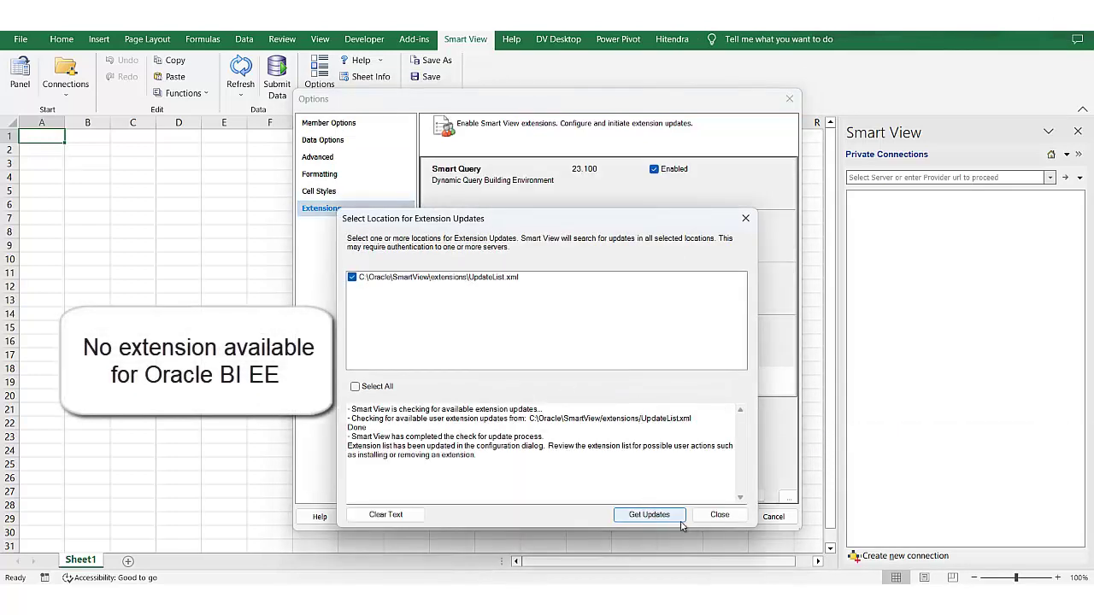
{"action": "left_click", "coordinate": [719, 515]}
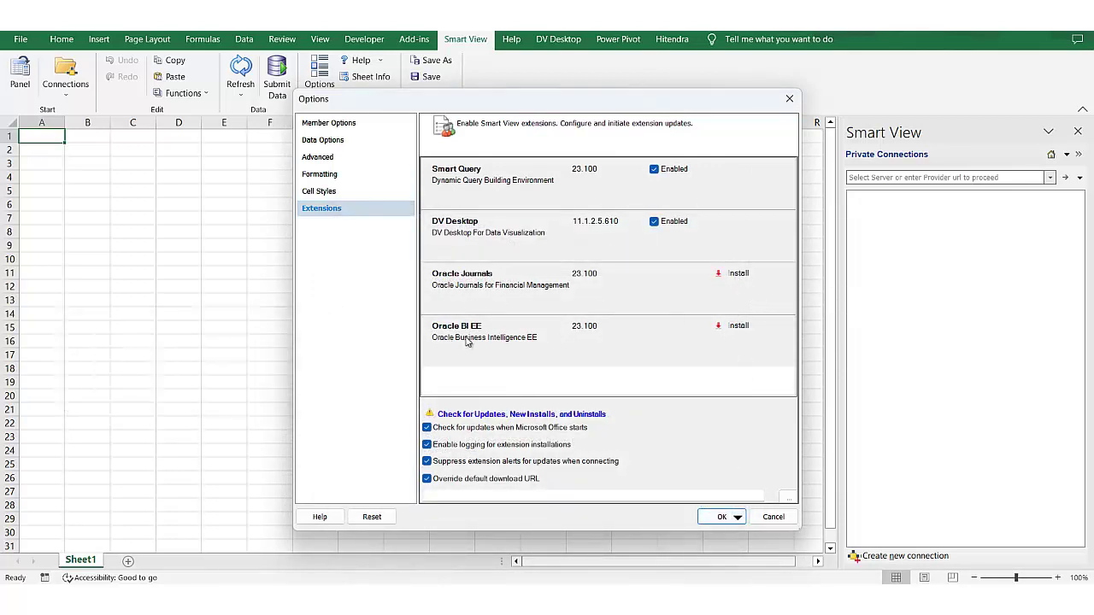
{"action": "left_click", "coordinate": [737, 328]}
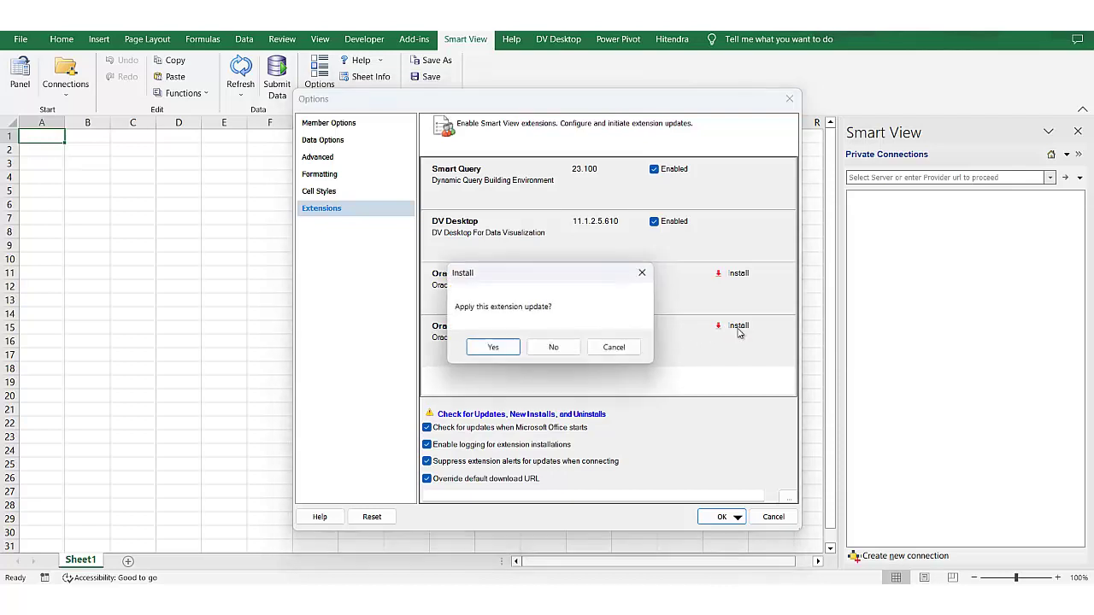
{"action": "left_click", "coordinate": [494, 349]}
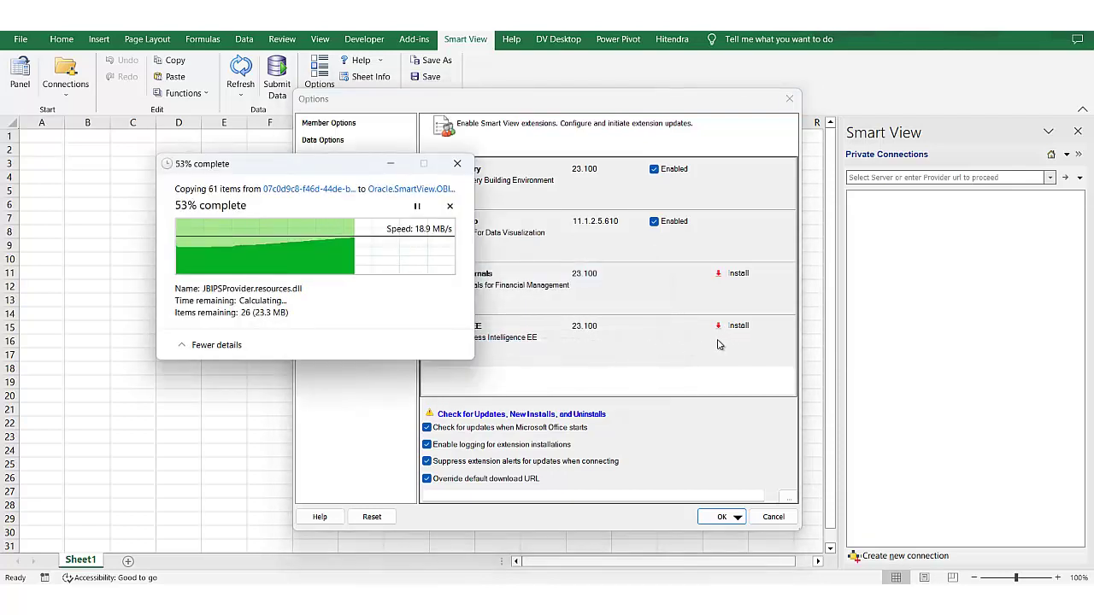
{"action": "left_click", "coordinate": [637, 360]}
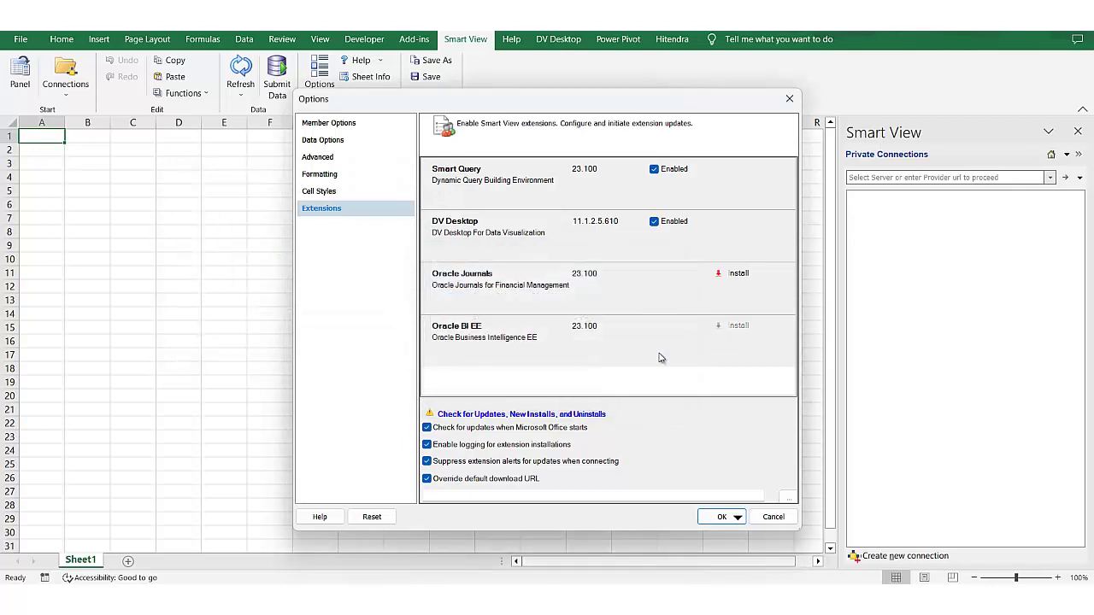
- Install the Oracle Journals extension, then restart Excel into a new blank workbook
{"action": "left_click", "coordinate": [740, 276]}
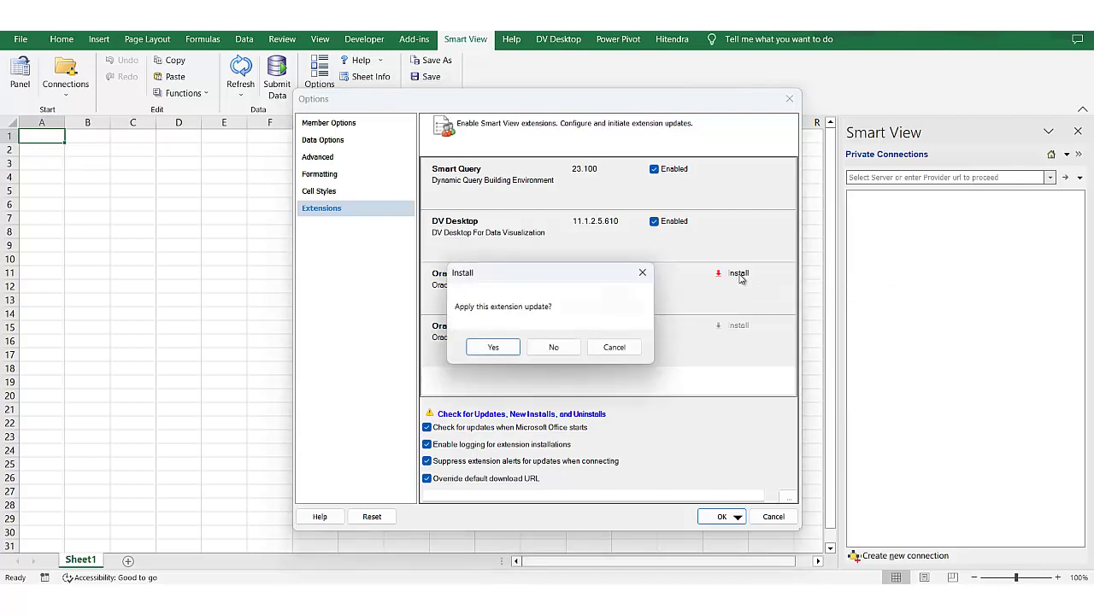
{"action": "left_click", "coordinate": [499, 349]}
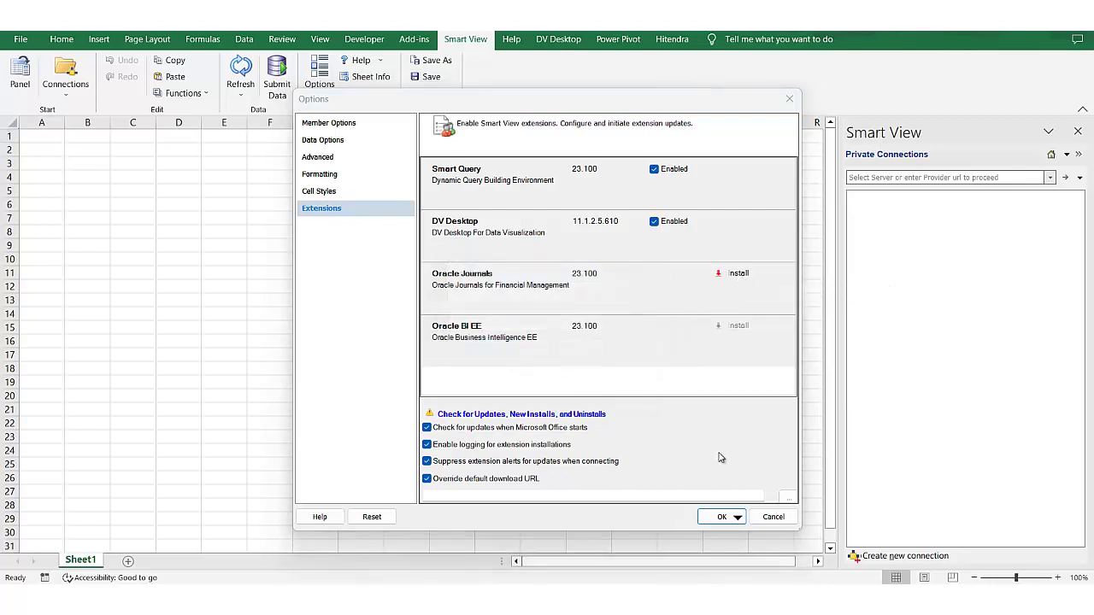
{"action": "left_click", "coordinate": [640, 361]}
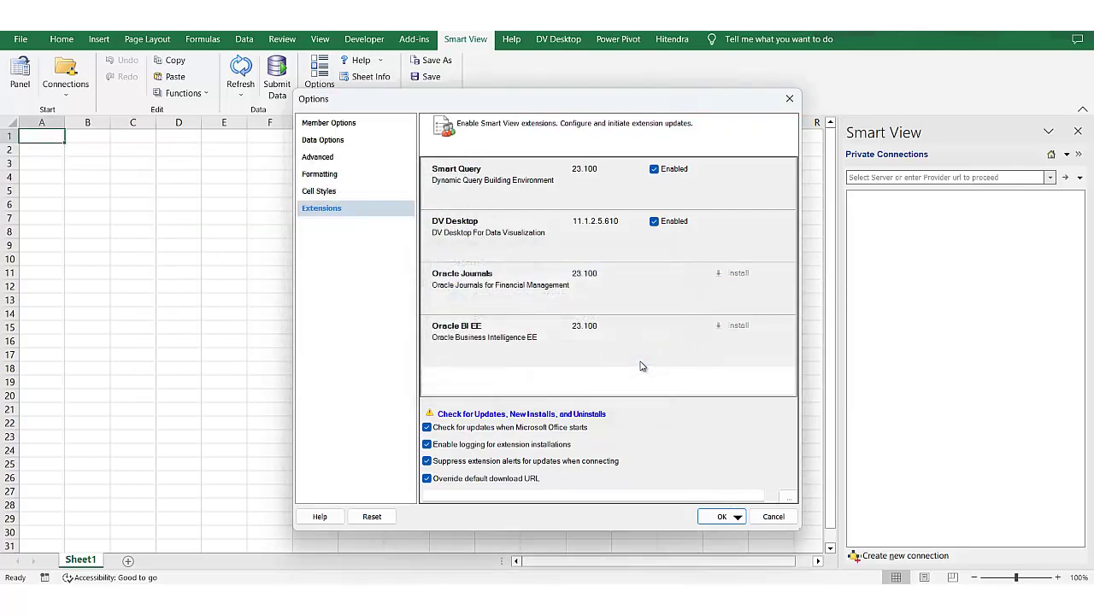
{"action": "left_click", "coordinate": [721, 518]}
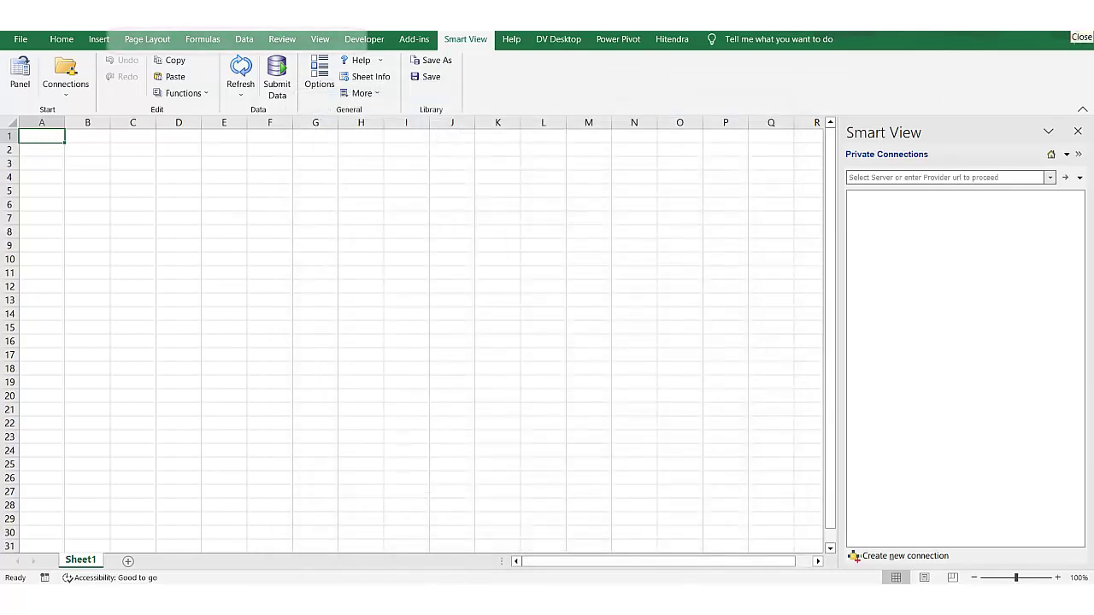
{"action": "left_click", "coordinate": [1077, 15]}
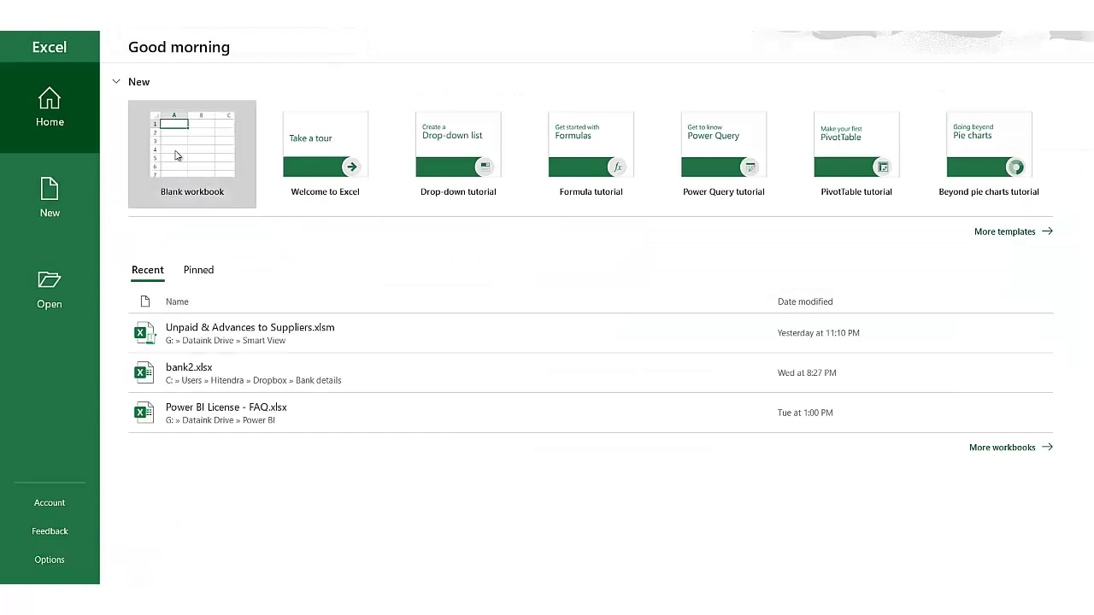
{"action": "left_click", "coordinate": [177, 155]}
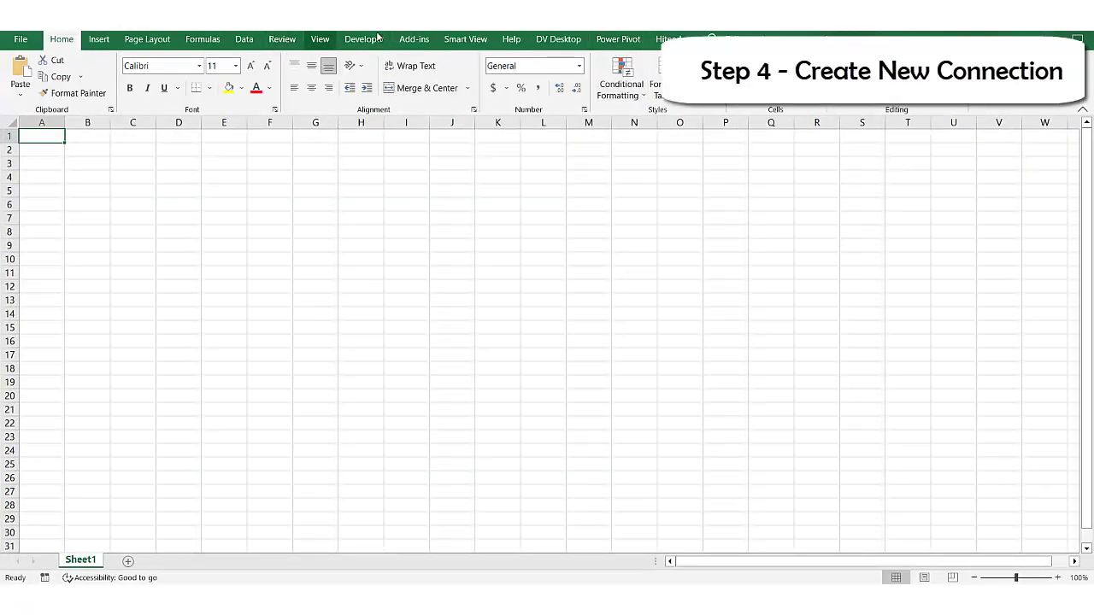
- Show Private Connections in the Smart View panel and start a new Oracle BI EE connection
{"action": "left_click", "coordinate": [469, 42]}
{"action": "left_click", "coordinate": [20, 75]}
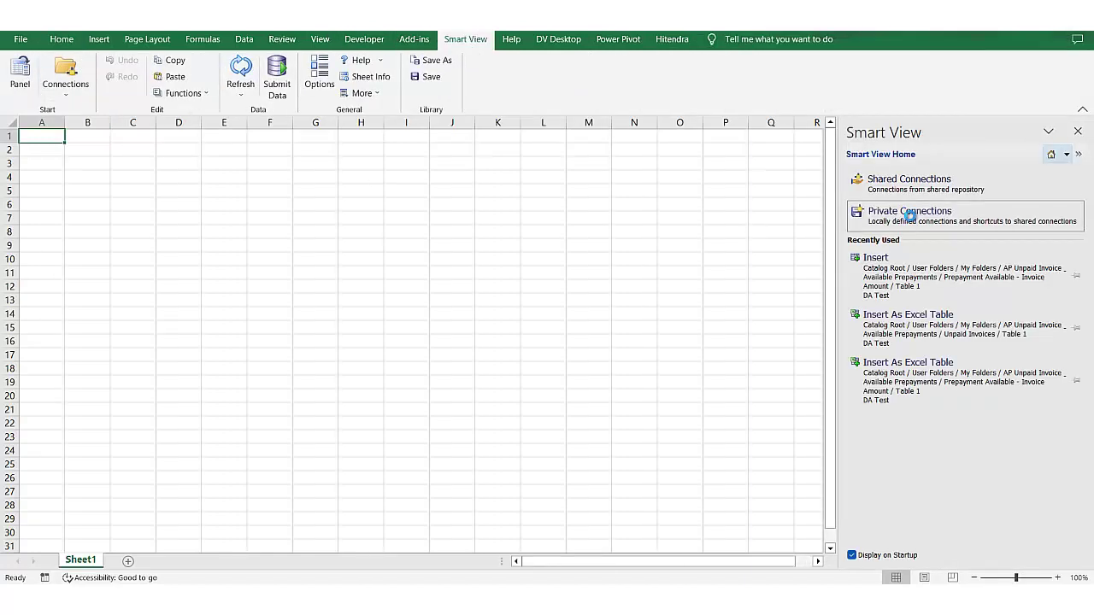
{"action": "left_click", "coordinate": [909, 215]}
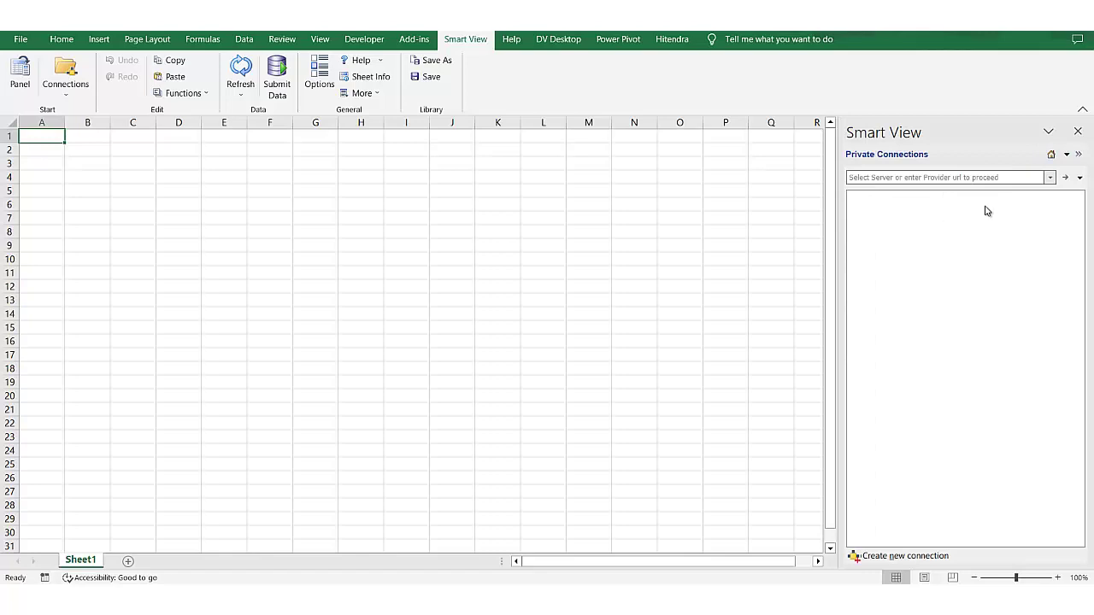
{"action": "left_click", "coordinate": [915, 556]}
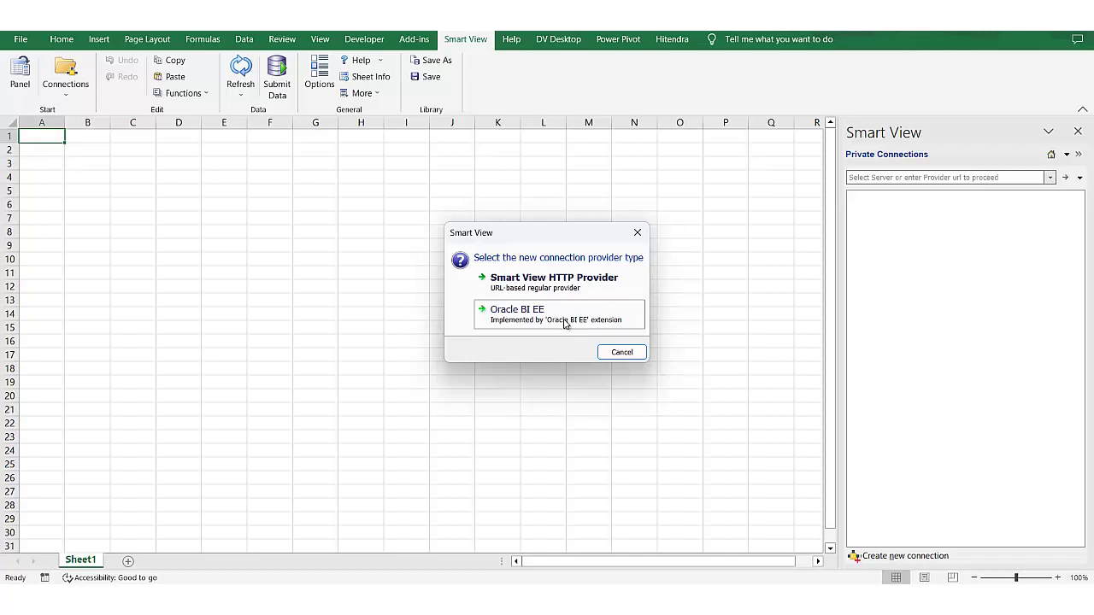
{"action": "left_click", "coordinate": [564, 323]}
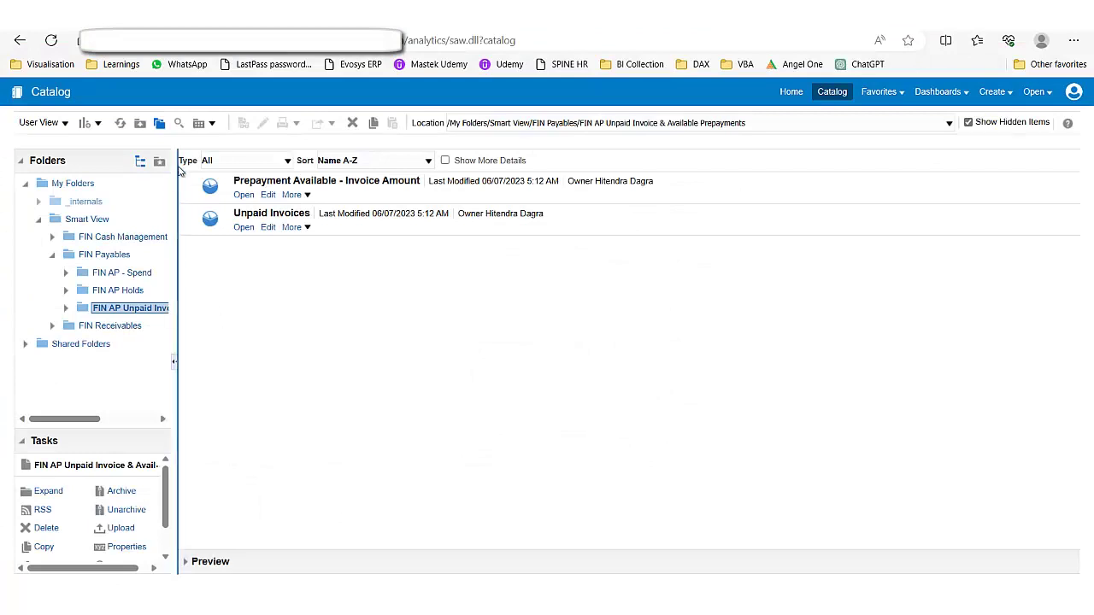
- Copy the analytics server address from the browser and return to Excel
{"action": "double_click", "coordinate": [450, 40]}
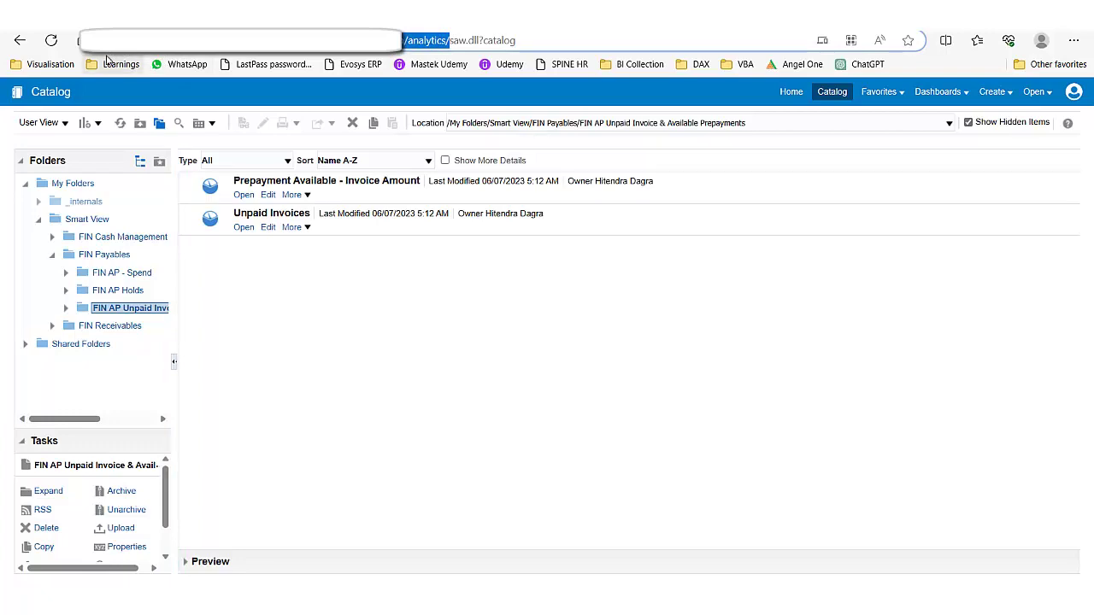
{"action": "key", "text": "alt+Tab"}
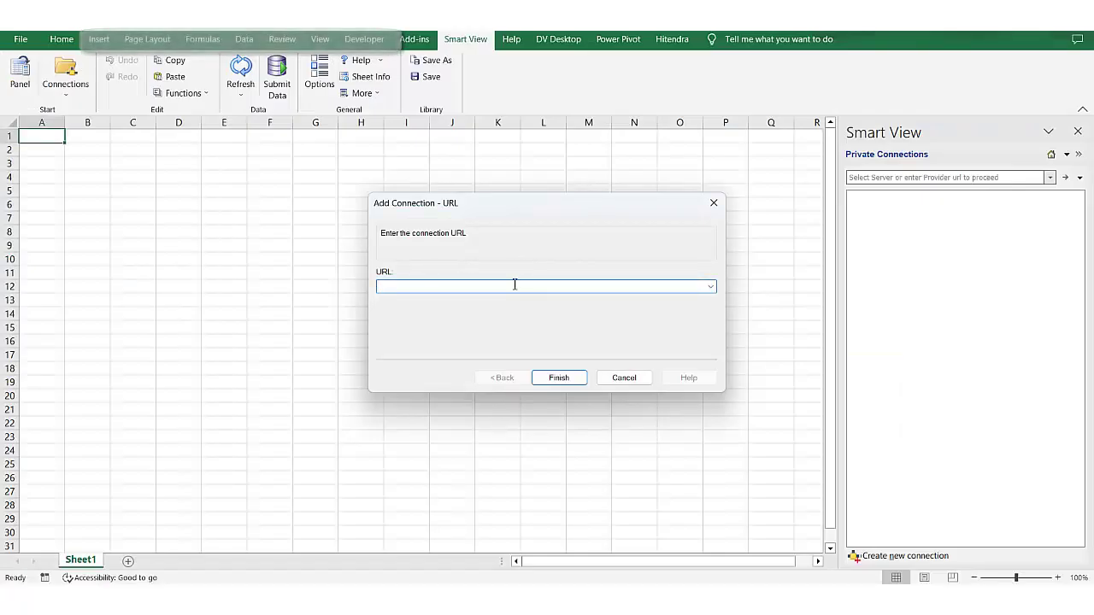
- Paste the server URL, sign in with Company Single Sign-On, and save the connection as Test Environment
{"action": "key", "text": "ctrl+v"}
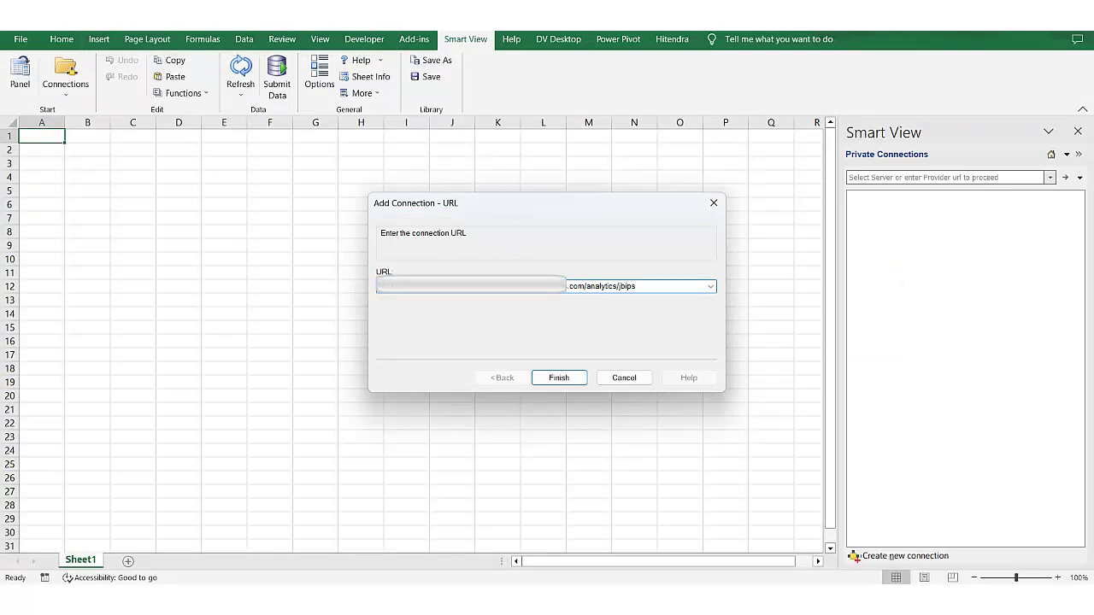
{"action": "left_click", "coordinate": [559, 377]}
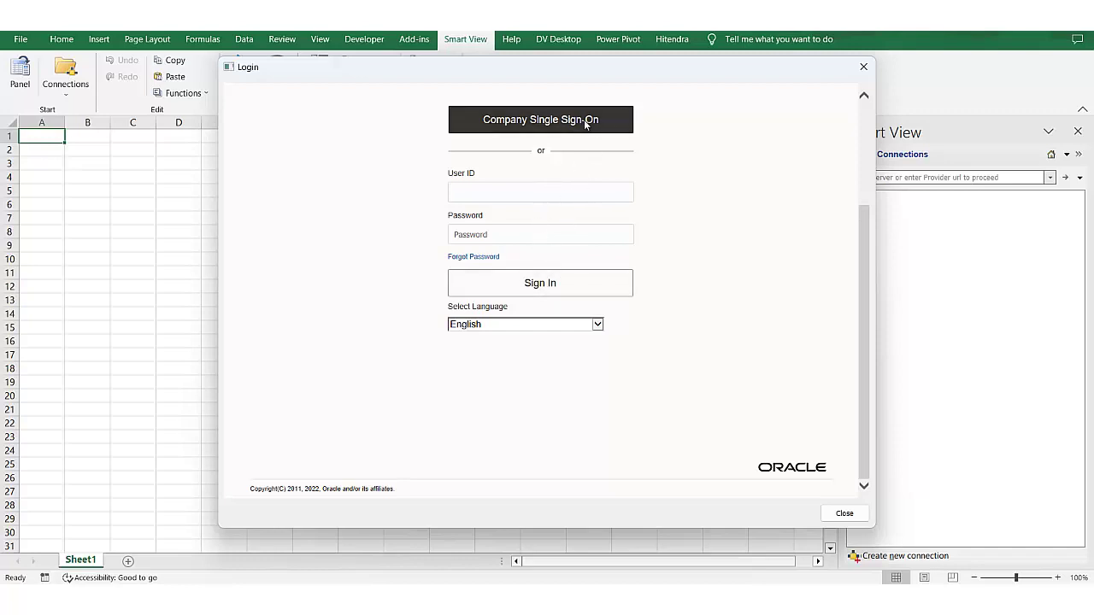
{"action": "left_click", "coordinate": [586, 129]}
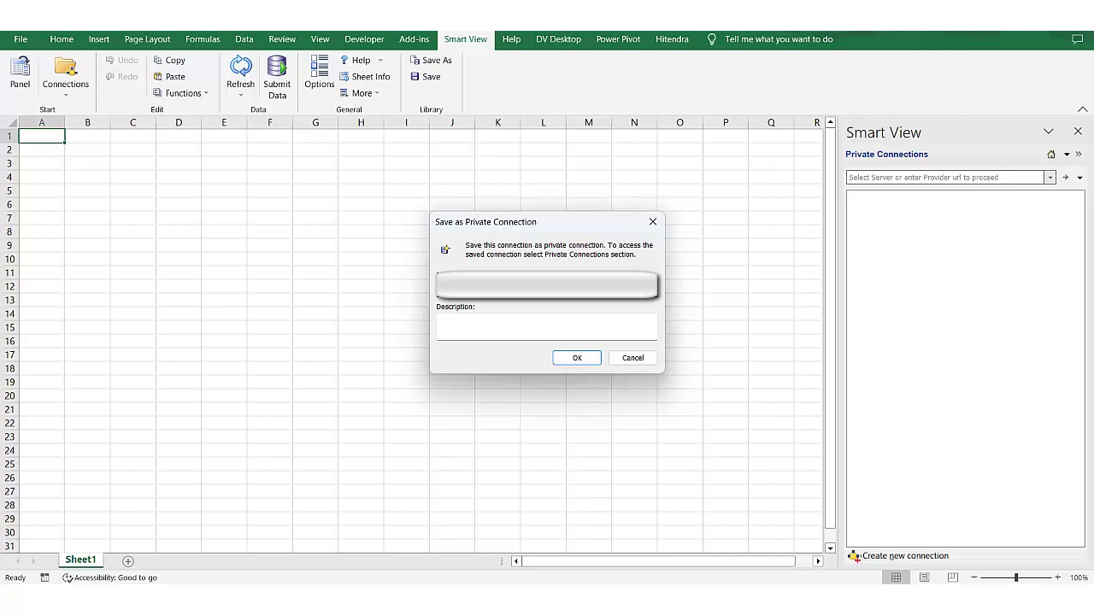
{"action": "type", "text": "DA"}
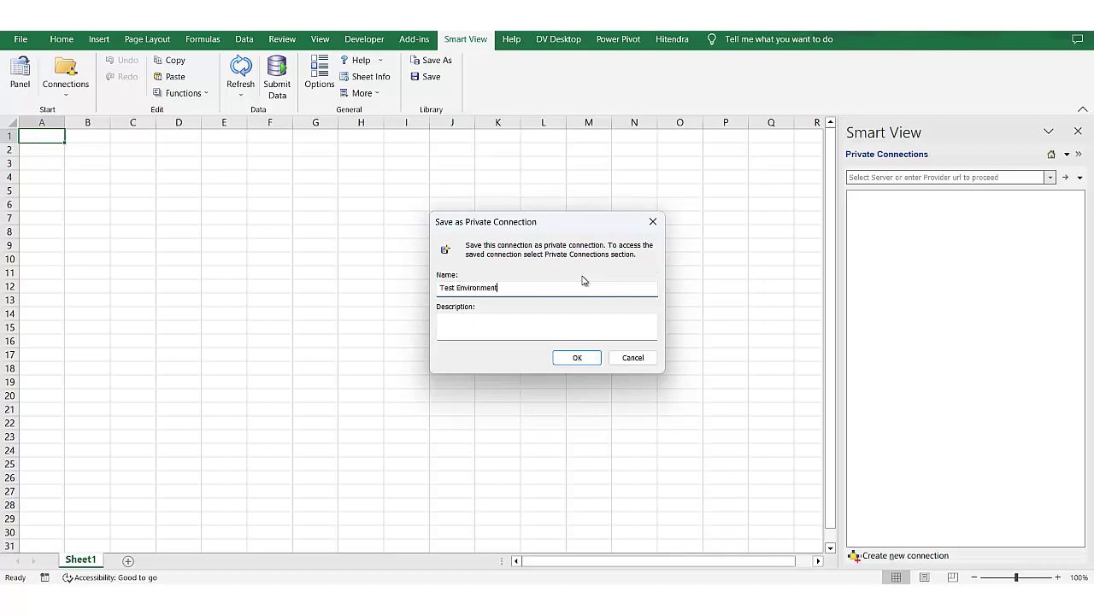
{"action": "left_click", "coordinate": [572, 358]}
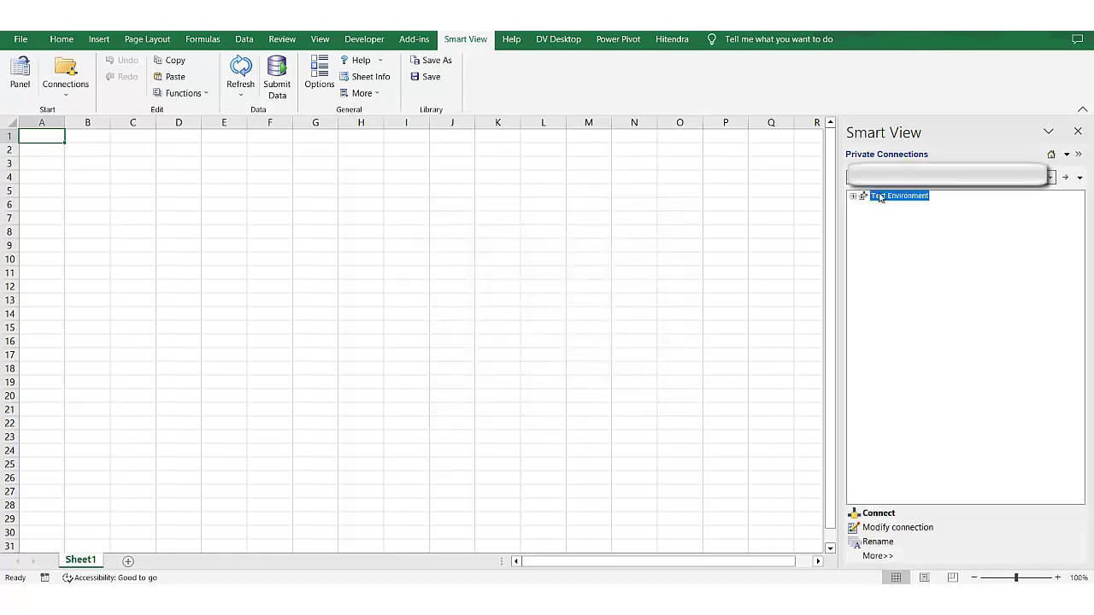
{"action": "left_click", "coordinate": [853, 196]}
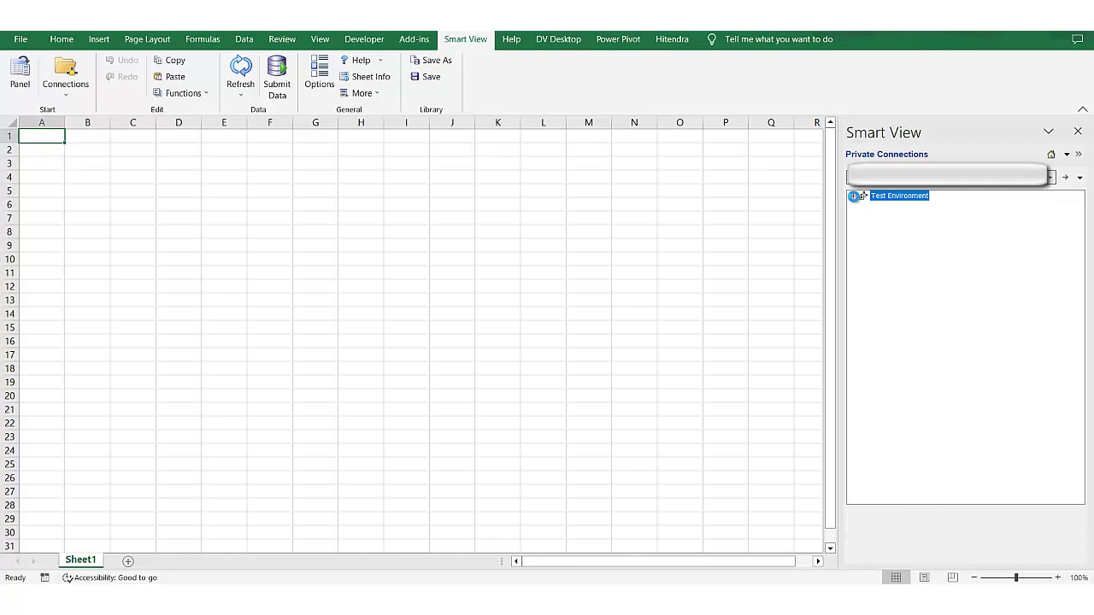
- Drill through Catalog Root > My Folders > Smart View > FIN Payables to Unpaid Invoices and select Pivot Table 1
{"action": "left_click", "coordinate": [863, 206]}
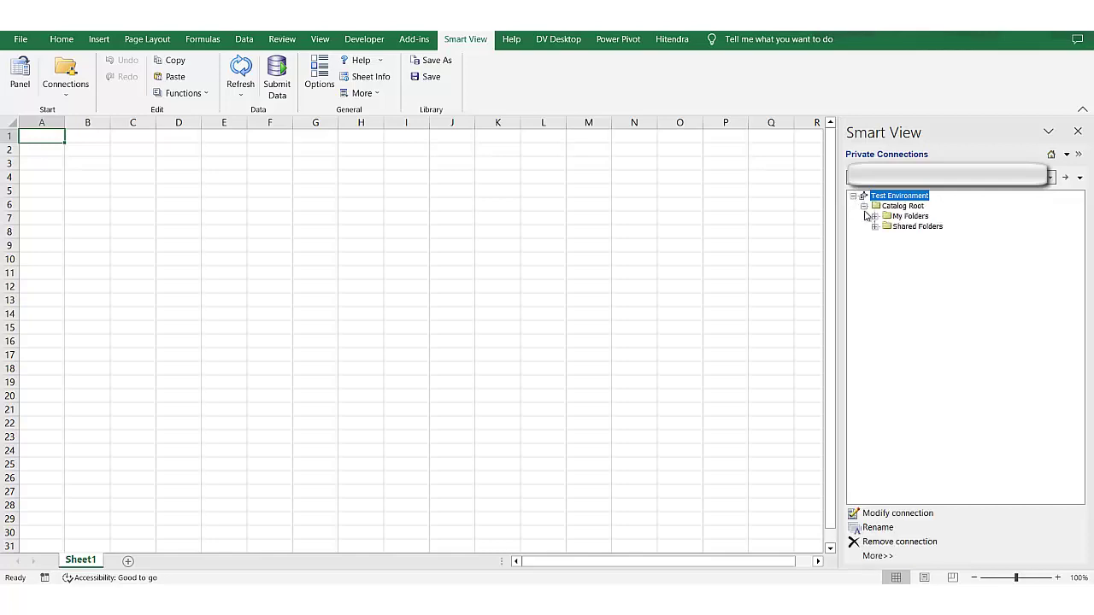
{"action": "left_click", "coordinate": [875, 217]}
{"action": "left_click", "coordinate": [884, 226]}
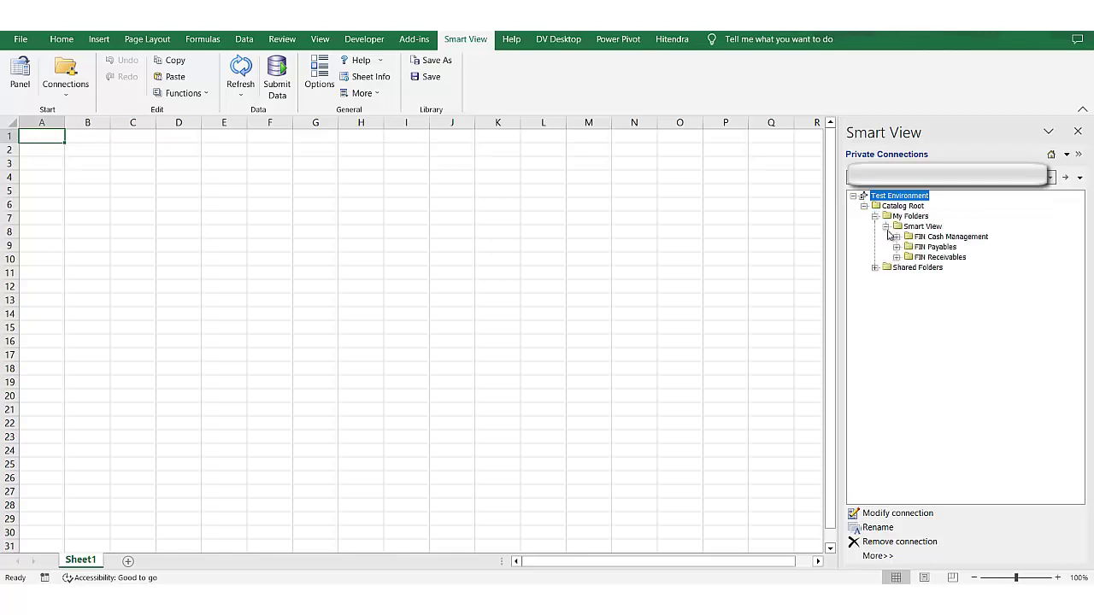
{"action": "left_click", "coordinate": [896, 246]}
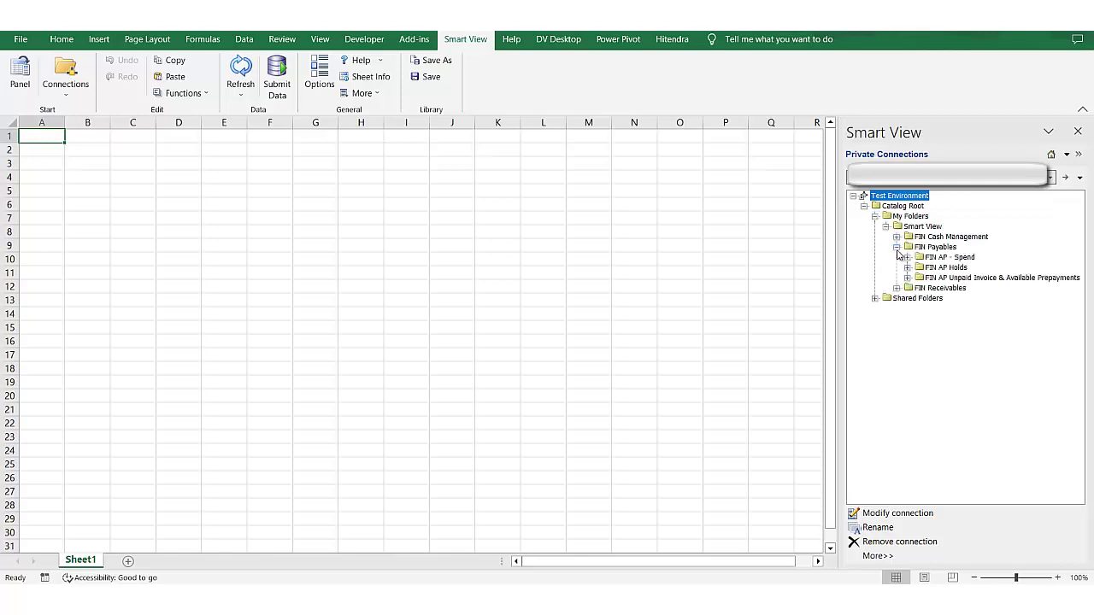
{"action": "left_click", "coordinate": [904, 280]}
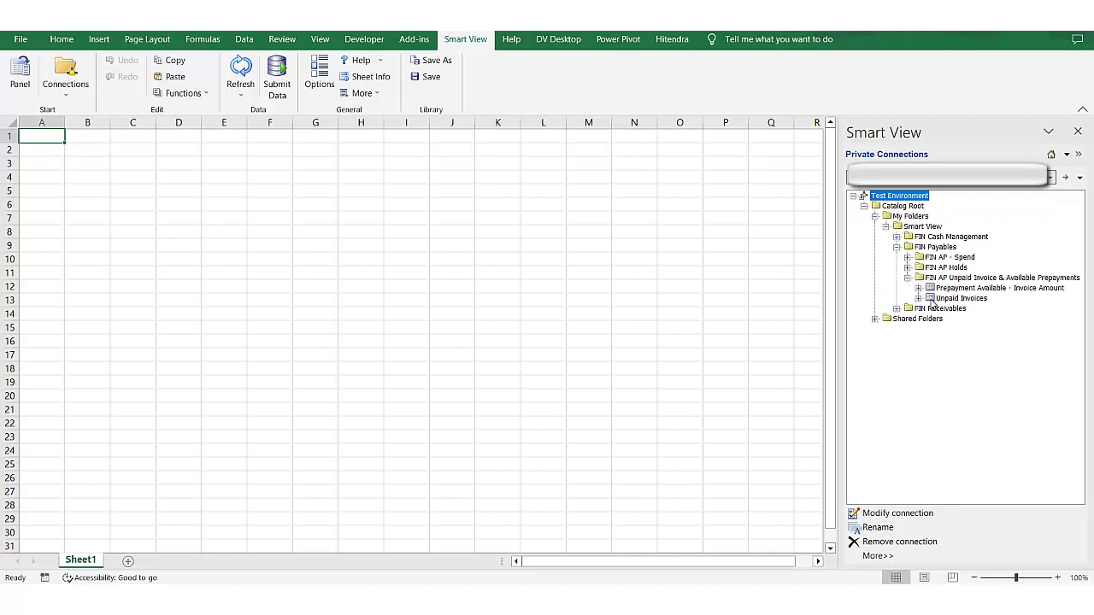
{"action": "left_click", "coordinate": [931, 301]}
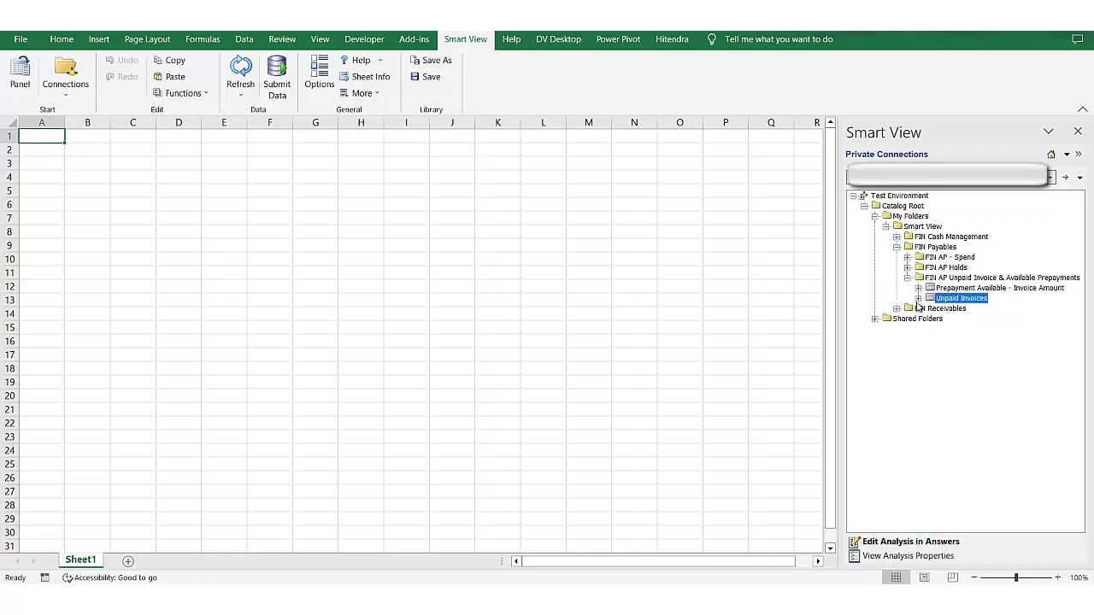
{"action": "left_click", "coordinate": [918, 299]}
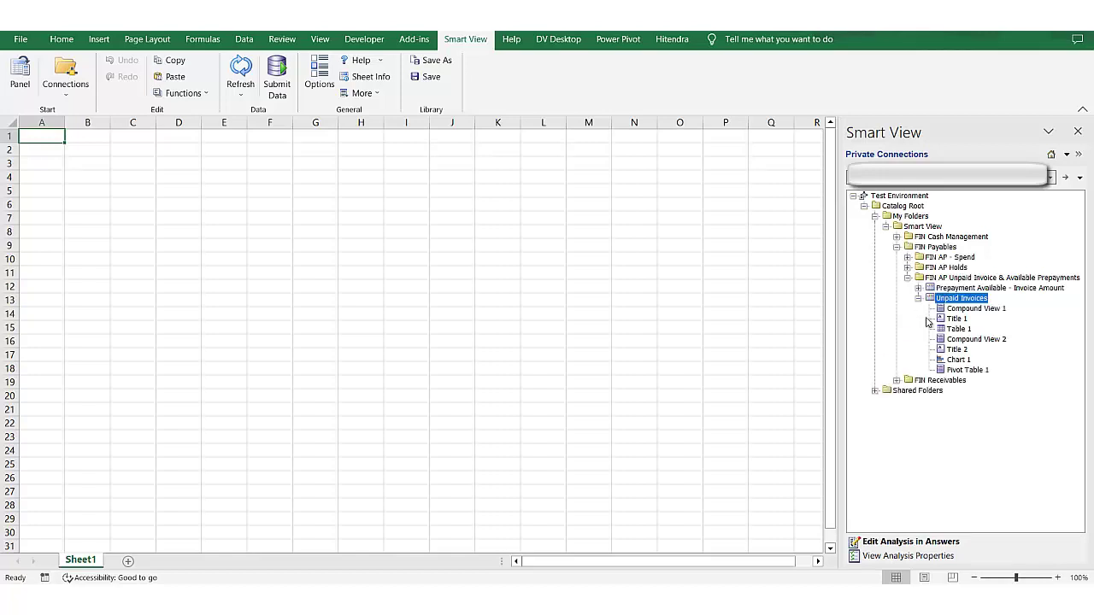
{"action": "left_click", "coordinate": [957, 371]}
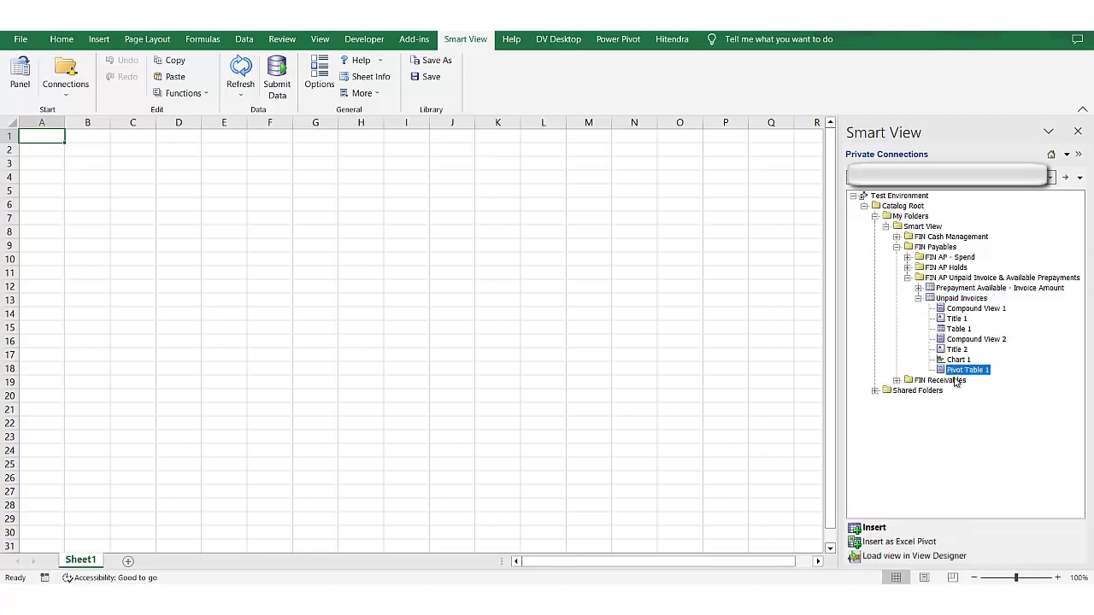
- Insert Pivot Table 1 and sort suppliers descending by Sum of Unpaid amount (Base Currency)
{"action": "left_click", "coordinate": [908, 543]}
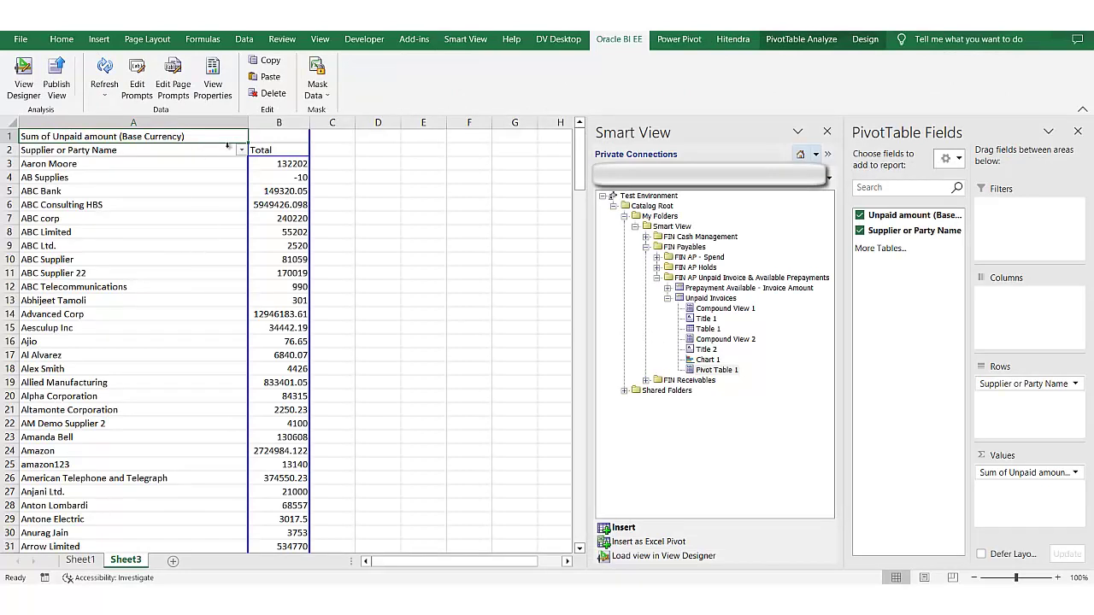
{"action": "left_click", "coordinate": [241, 150]}
{"action": "left_click", "coordinate": [159, 201]}
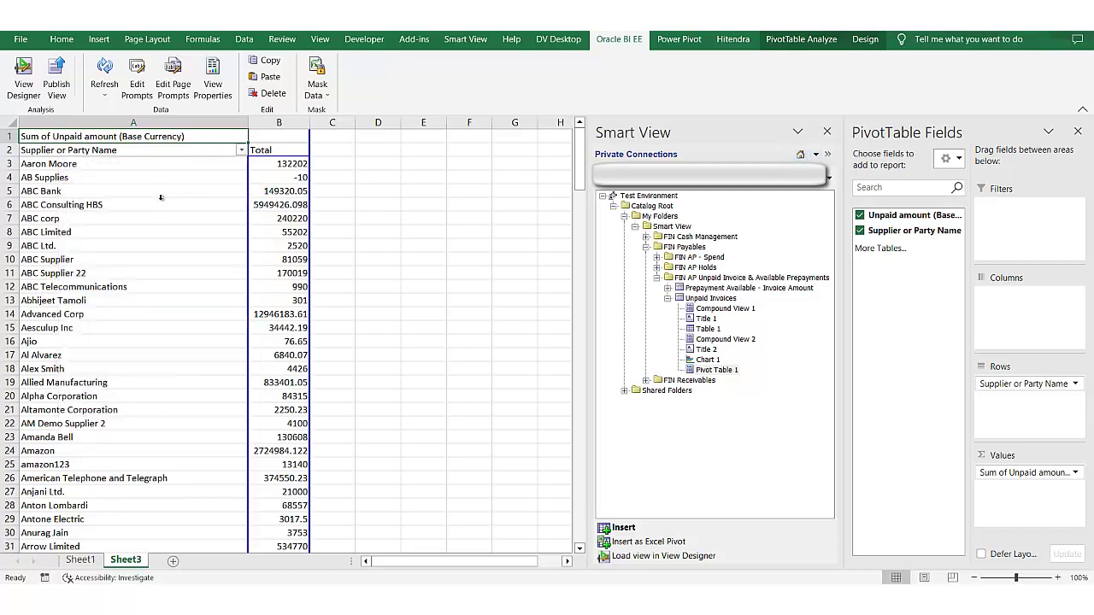
{"action": "left_click", "coordinate": [236, 345]}
{"action": "left_click", "coordinate": [261, 362]}
{"action": "left_click", "coordinate": [290, 375]}
{"action": "left_click", "coordinate": [325, 463]}
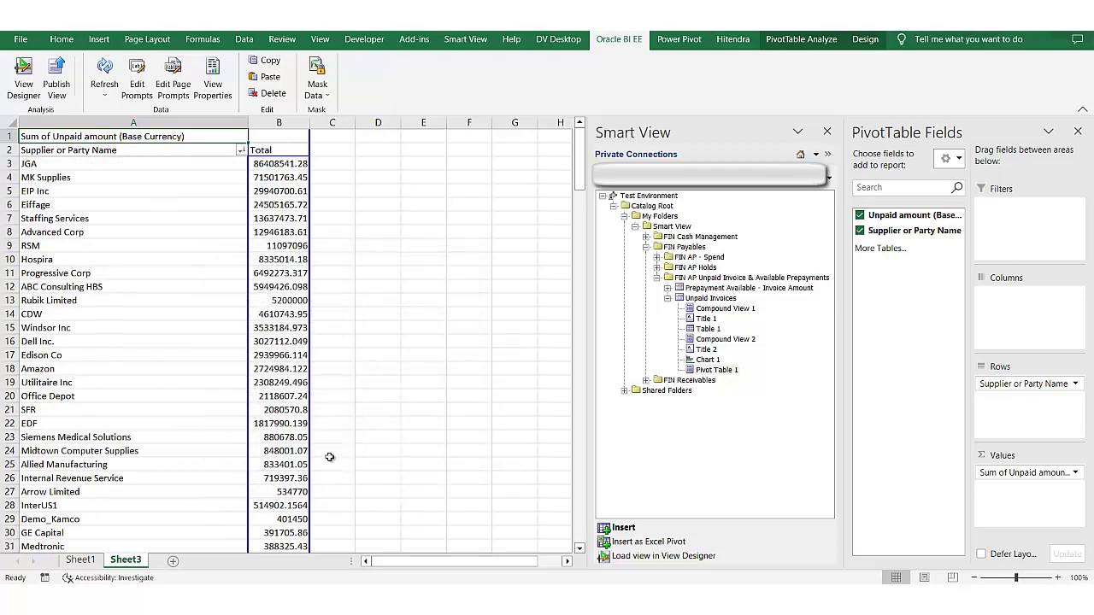
- Format the unpaid amounts down to the Grand Total in Accounting number format
{"action": "mouse_move", "coordinate": [277, 162]}
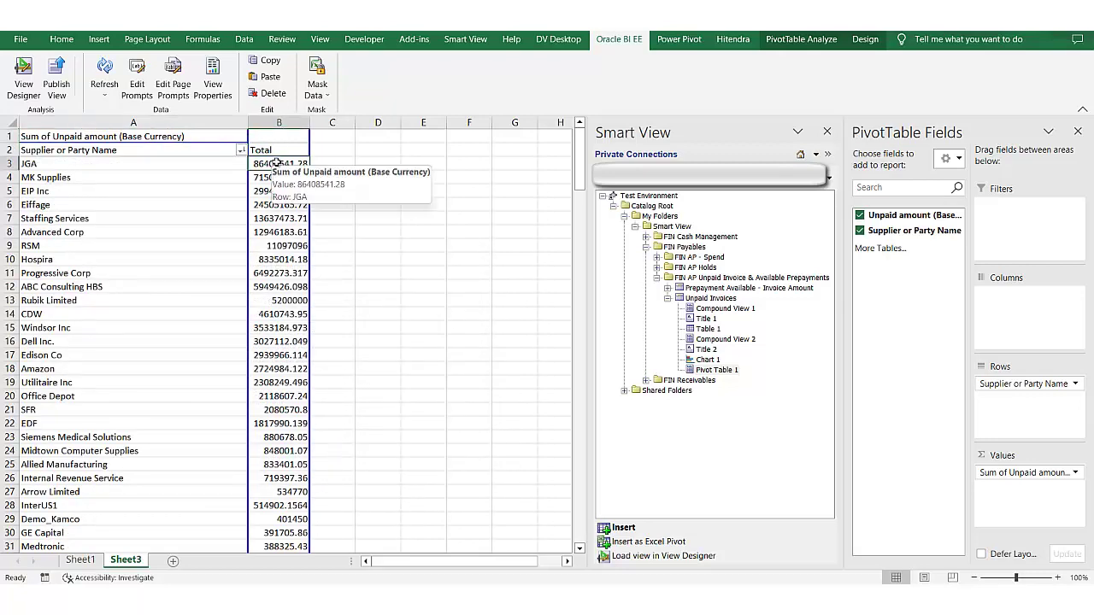
{"action": "key", "text": "ctrl+shift+Down"}
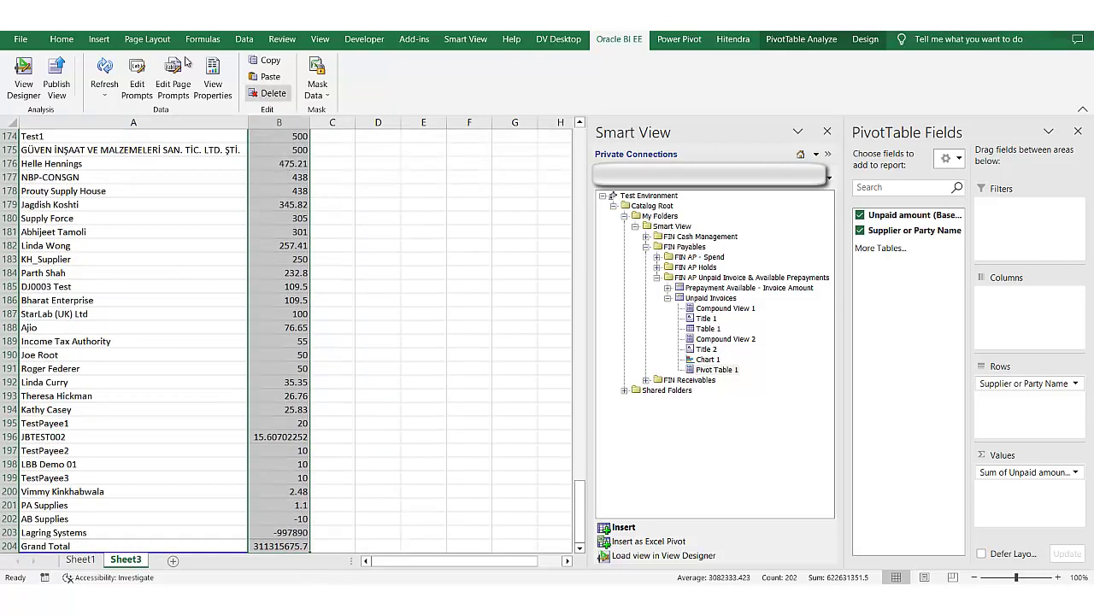
{"action": "left_click", "coordinate": [73, 36]}
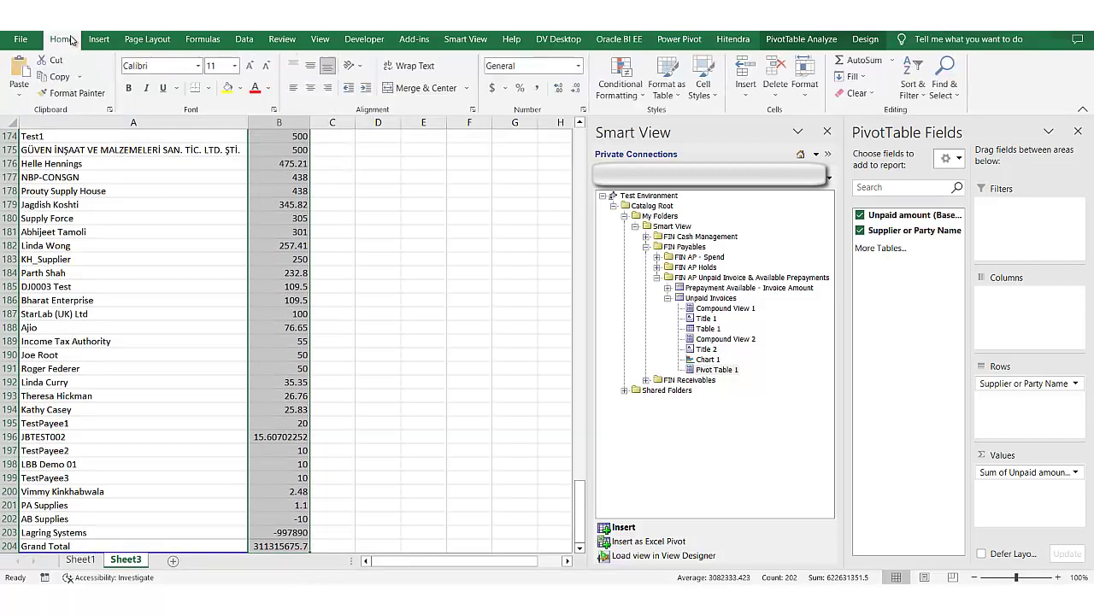
{"action": "left_click", "coordinate": [539, 89]}
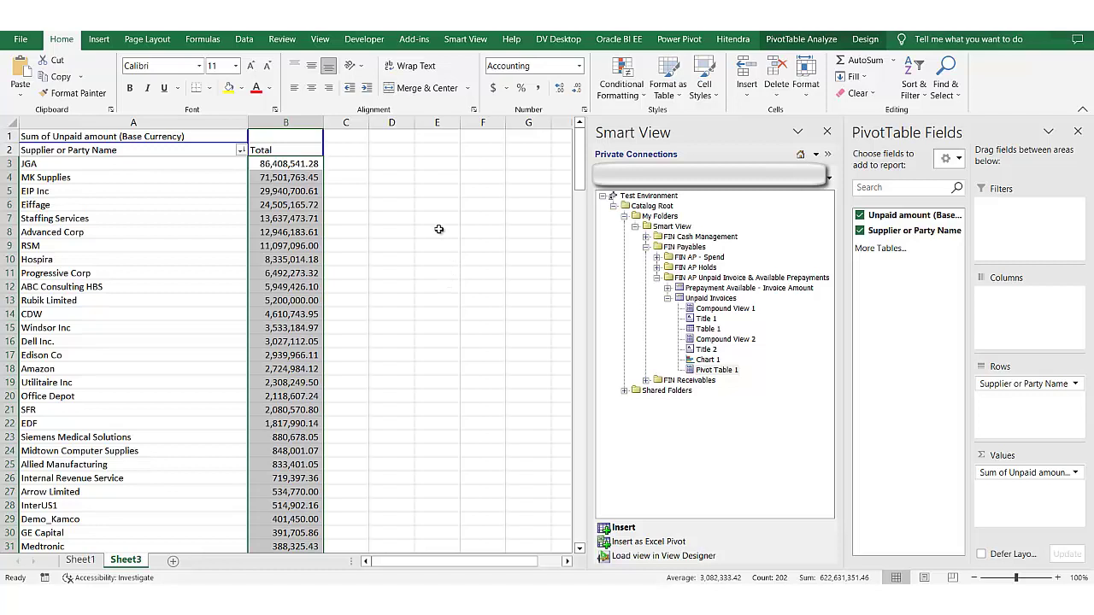
- Insert the saved Chart 1 view from the Smart View catalog at cell G4
{"action": "left_click", "coordinate": [465, 292]}
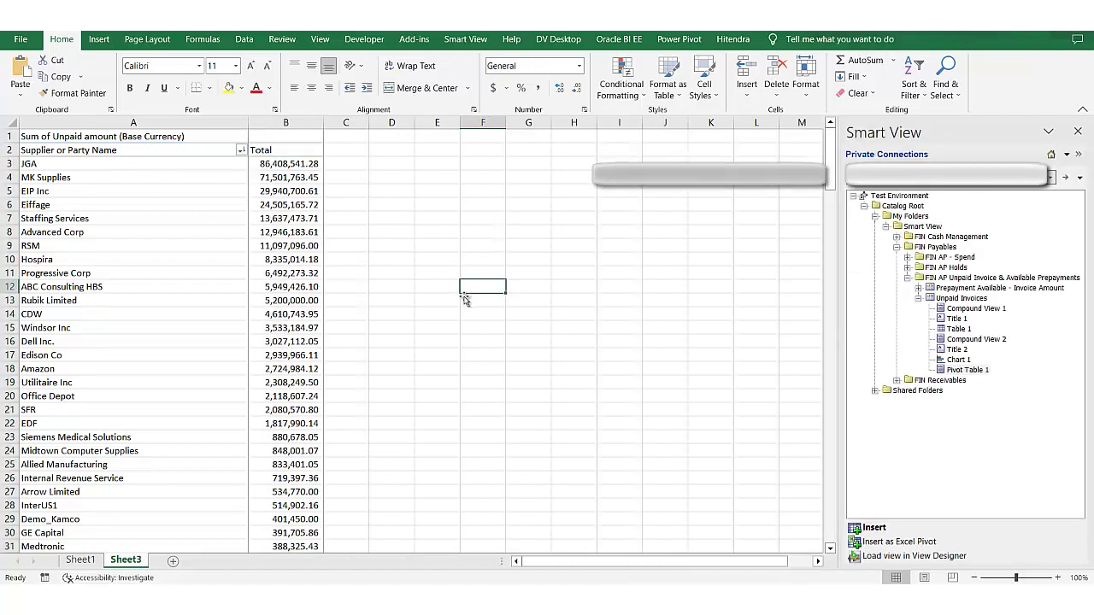
{"action": "left_click", "coordinate": [518, 175]}
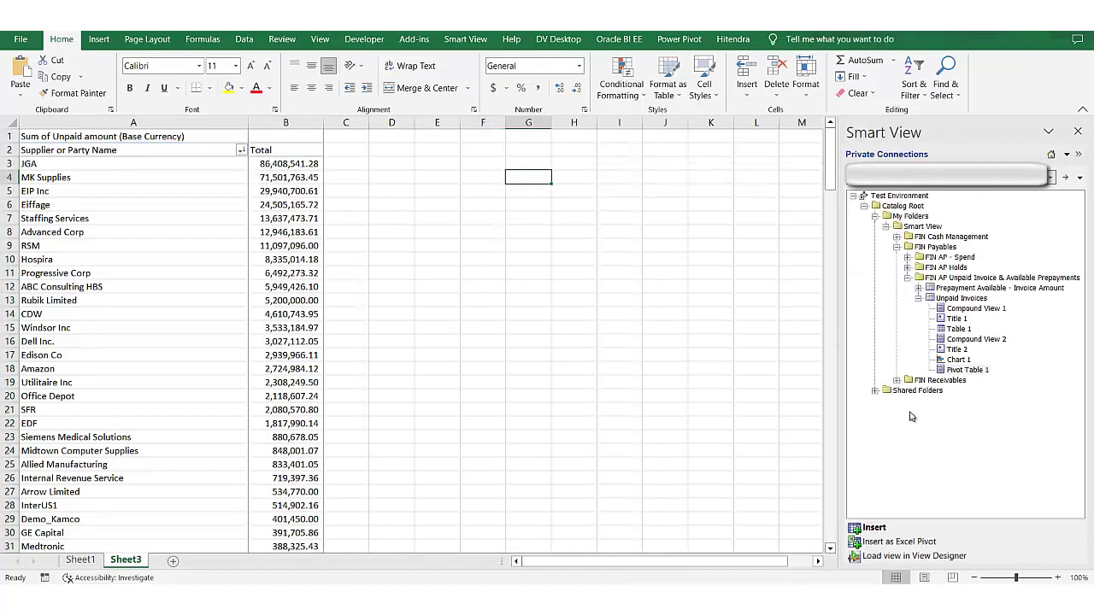
{"action": "left_click", "coordinate": [954, 360]}
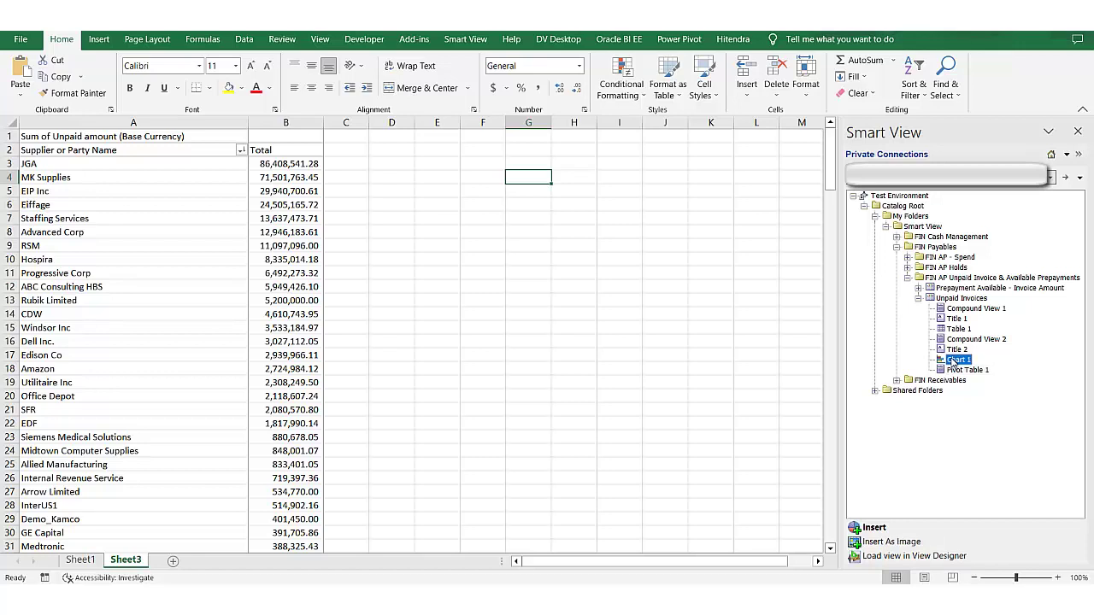
{"action": "left_click", "coordinate": [874, 529]}
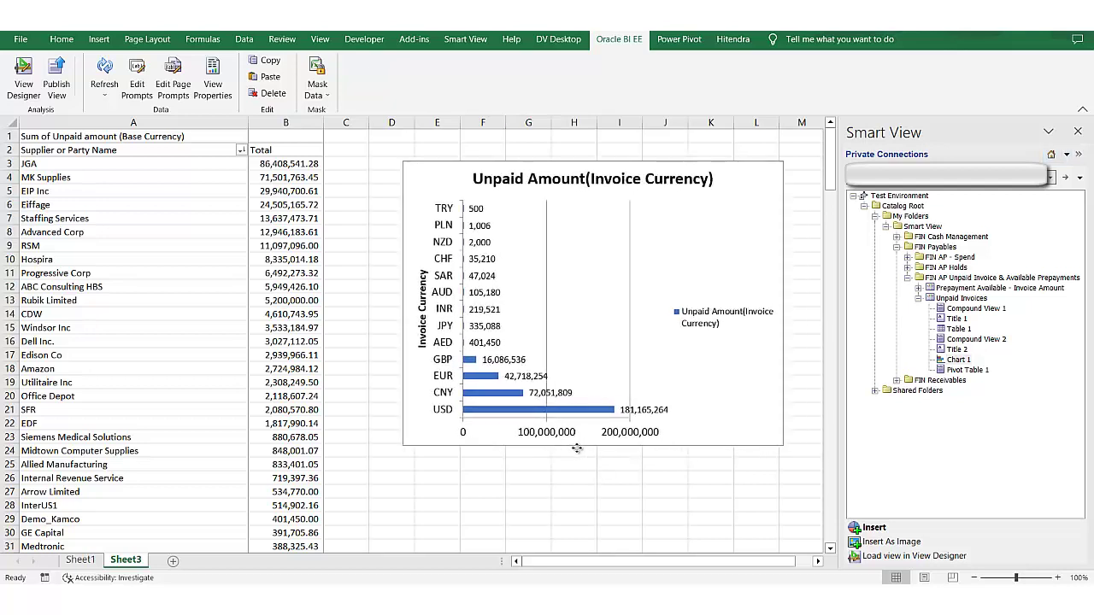
- Delete the chart's legend, horizontal value axis and vertical gridlines
{"action": "left_click", "coordinate": [496, 270]}
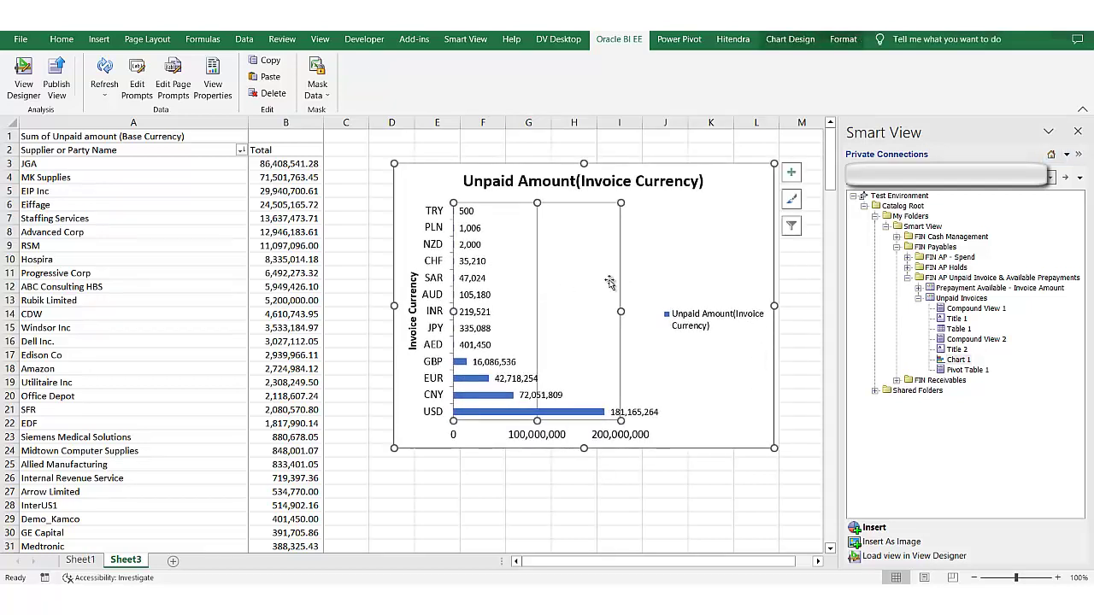
{"action": "left_click", "coordinate": [733, 331]}
{"action": "key", "text": "Delete"}
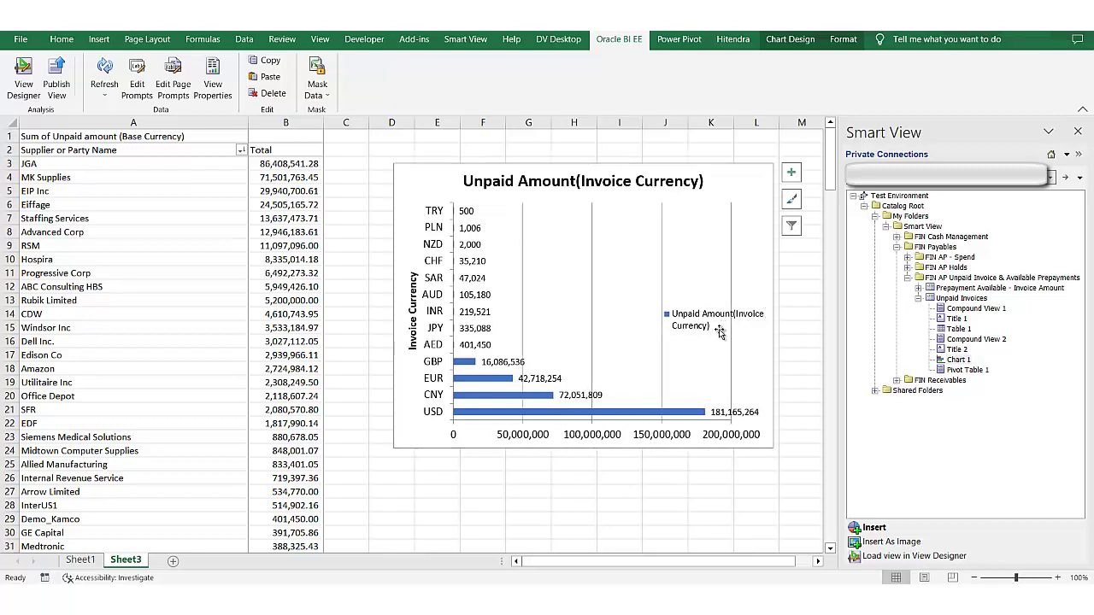
{"action": "left_click", "coordinate": [647, 428]}
{"action": "key", "text": "Delete"}
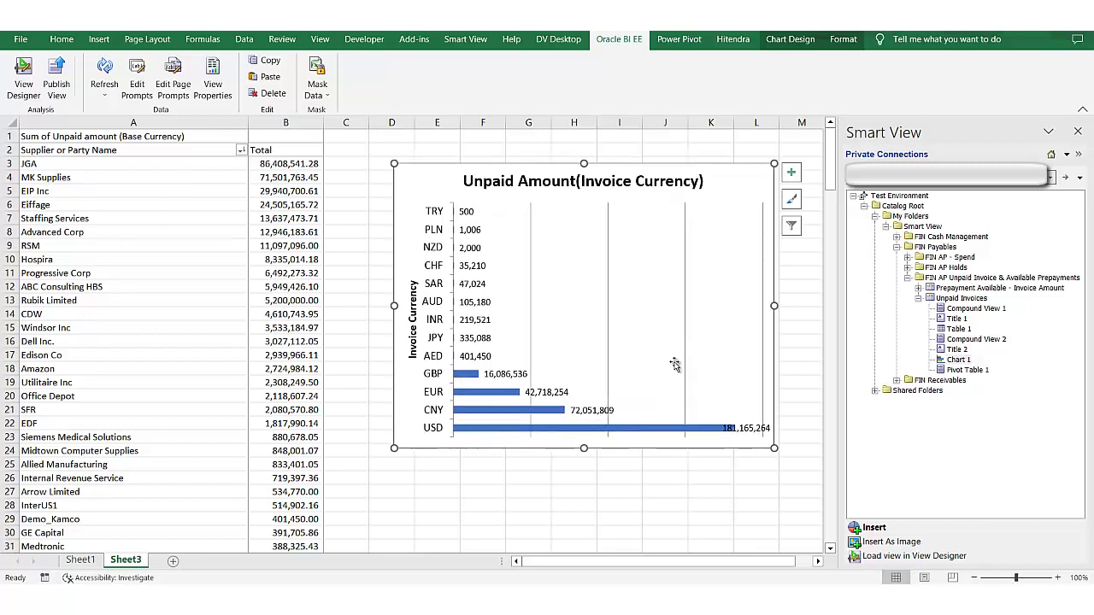
{"action": "left_click", "coordinate": [683, 351]}
{"action": "key", "text": "Delete"}
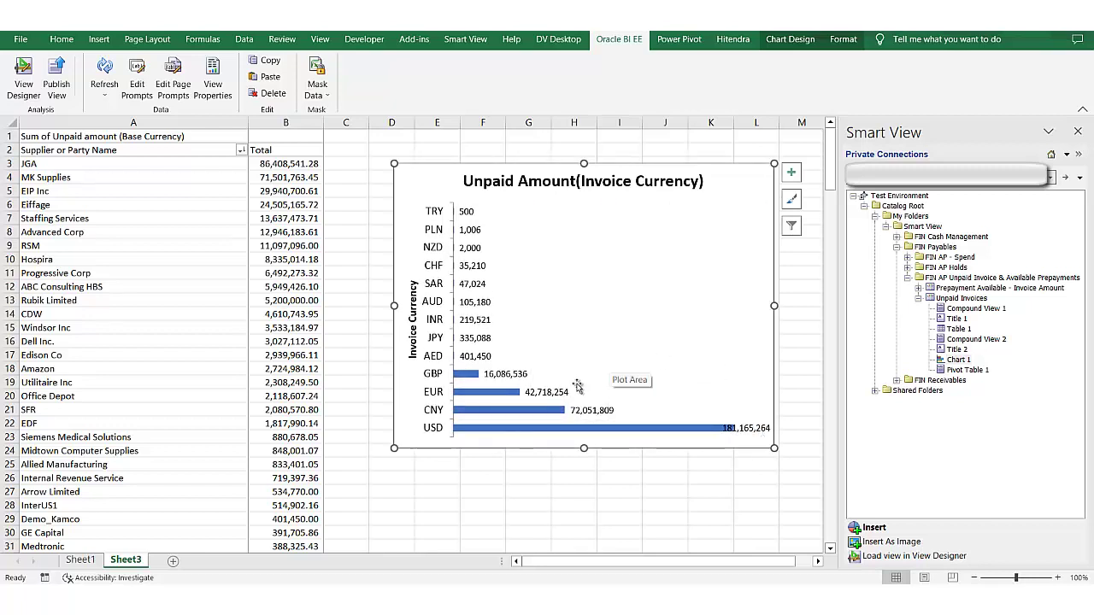
- Format the currency axis with categories in reverse order and major tick marks set to None
{"action": "left_click", "coordinate": [434, 290]}
{"action": "right_click", "coordinate": [434, 290]}
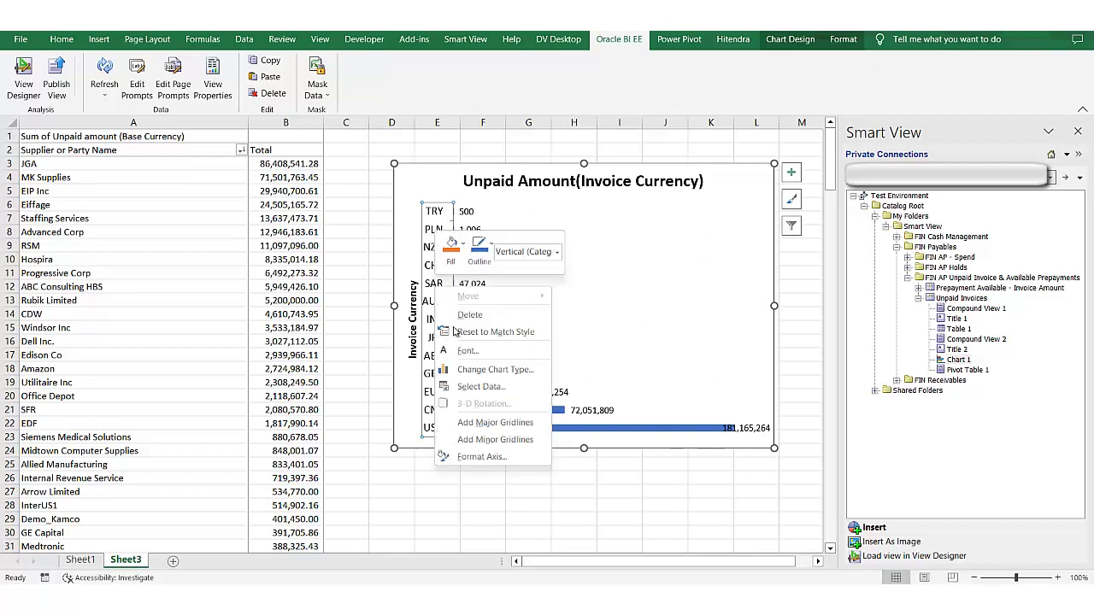
{"action": "left_click", "coordinate": [477, 457]}
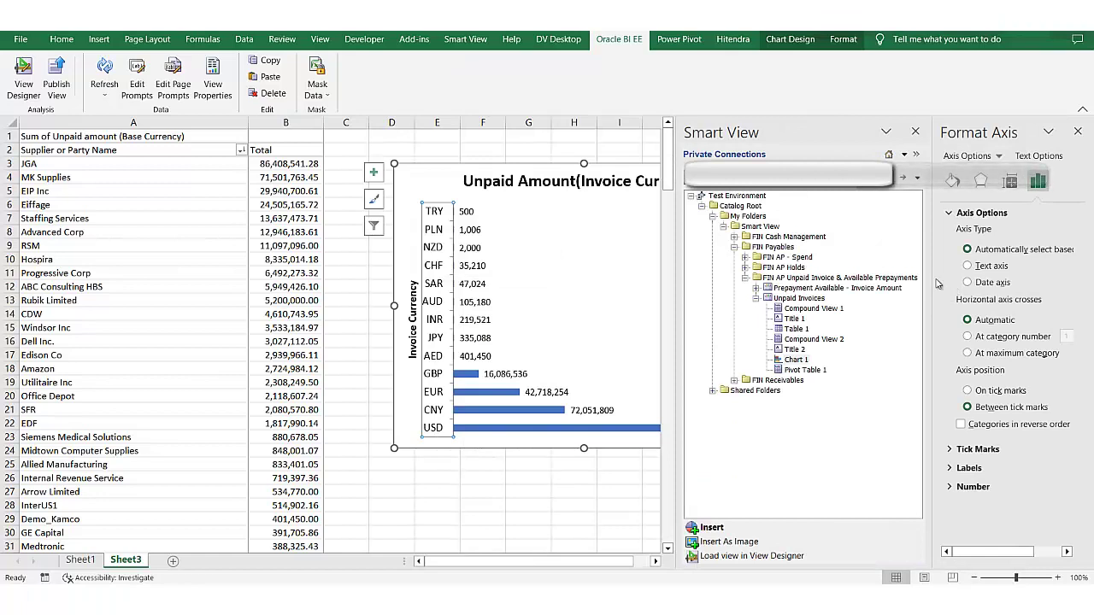
{"action": "left_click", "coordinate": [960, 424]}
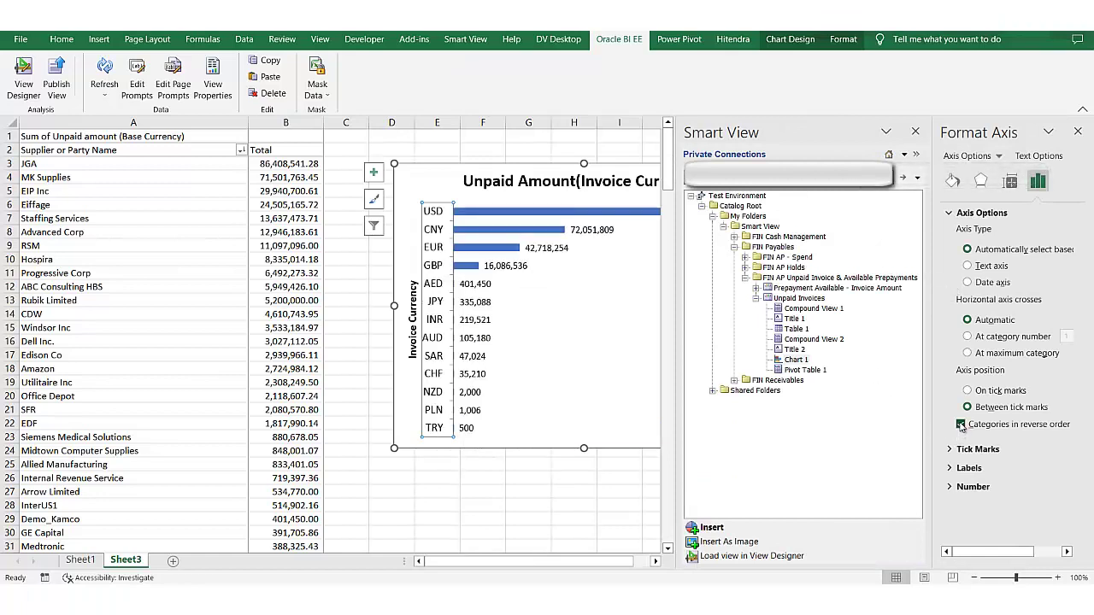
{"action": "left_click", "coordinate": [951, 473]}
{"action": "left_click", "coordinate": [950, 471]}
{"action": "left_click", "coordinate": [972, 448]}
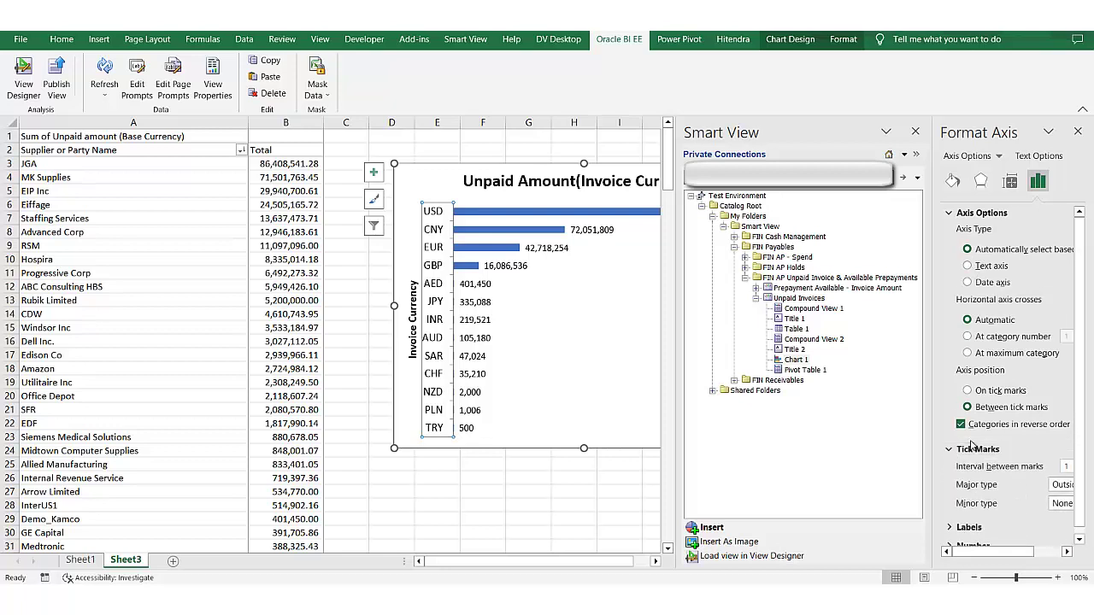
{"action": "left_click_drag", "start_coordinate": [1013, 553], "coordinate": [1045, 554]}
{"action": "left_click", "coordinate": [1038, 477]}
{"action": "left_click", "coordinate": [1039, 500]}
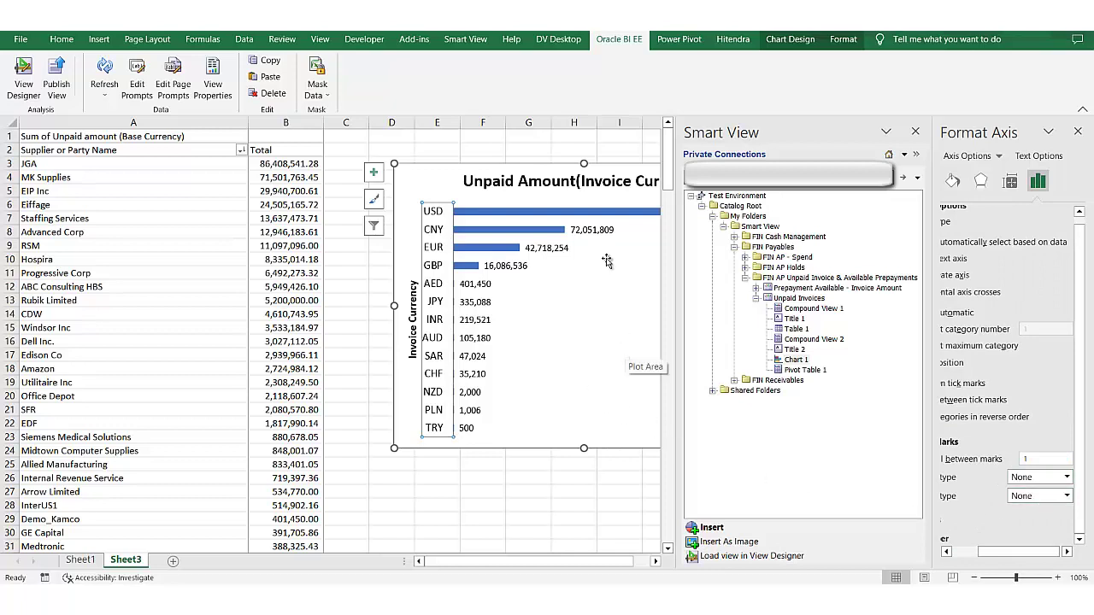
- Set the bar series gap width to 80%
{"action": "left_click", "coordinate": [609, 213]}
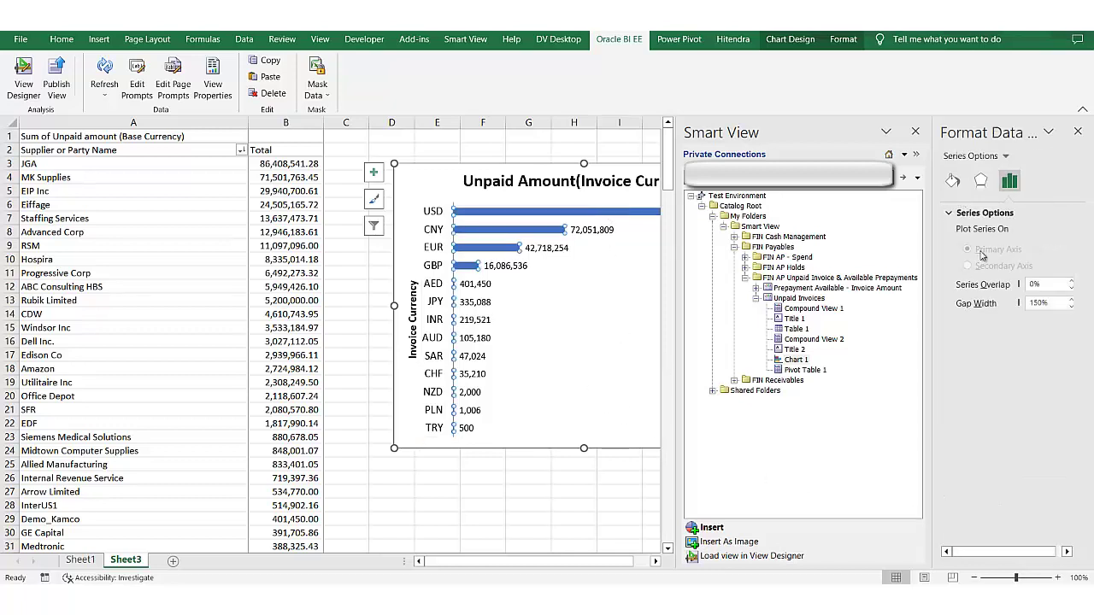
{"action": "left_click", "coordinate": [1034, 303]}
{"action": "type", "text": "80"}
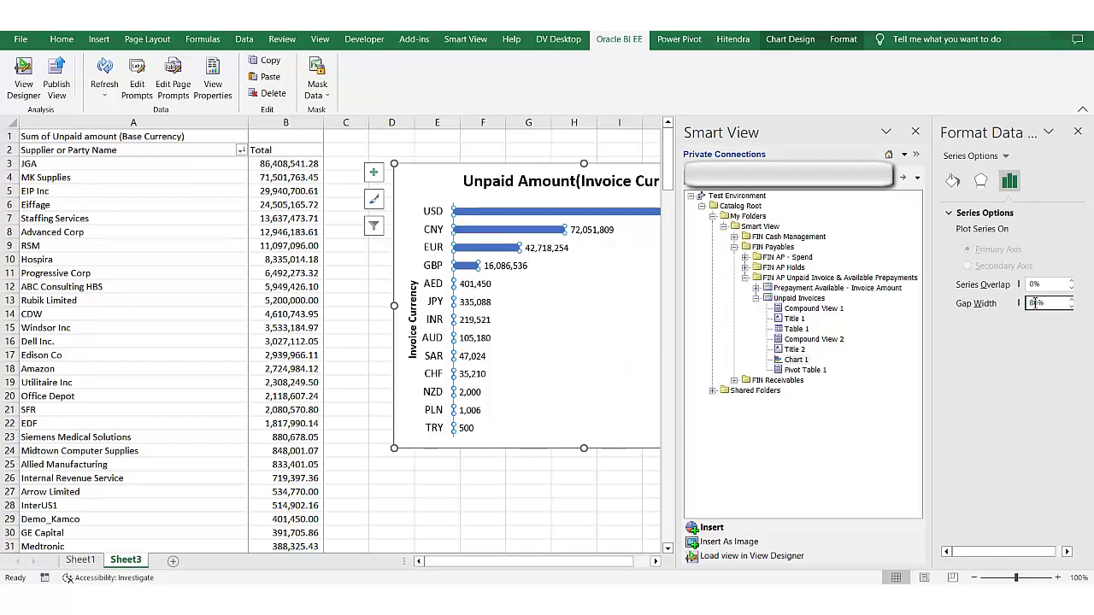
- Give the bars a solid blue fill and close the Smart View panel
{"action": "left_click", "coordinate": [952, 182]}
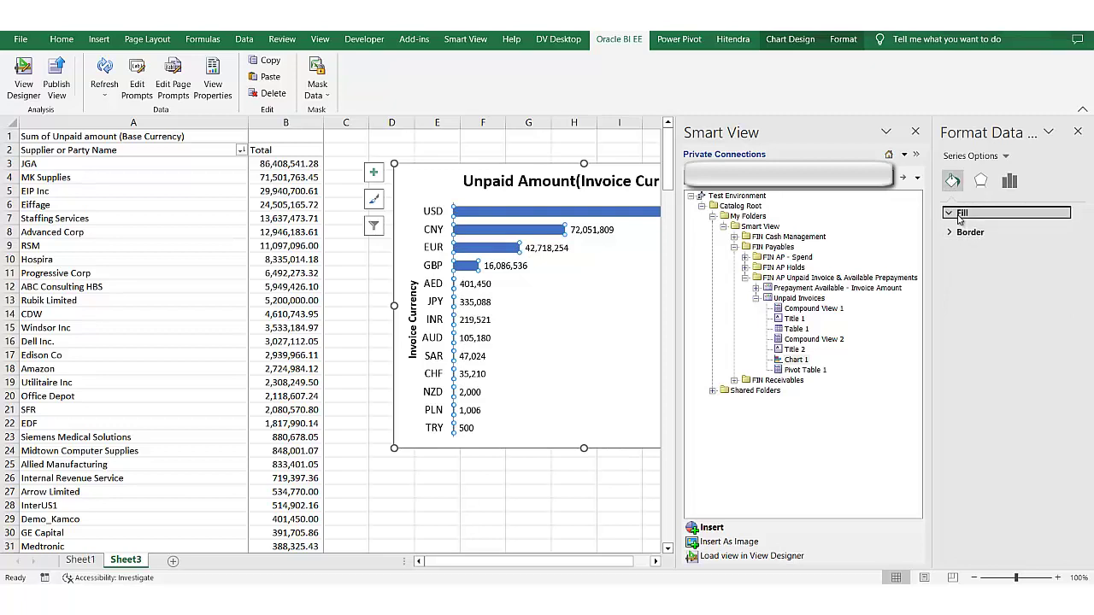
{"action": "left_click", "coordinate": [961, 213]}
{"action": "left_click", "coordinate": [1064, 378]}
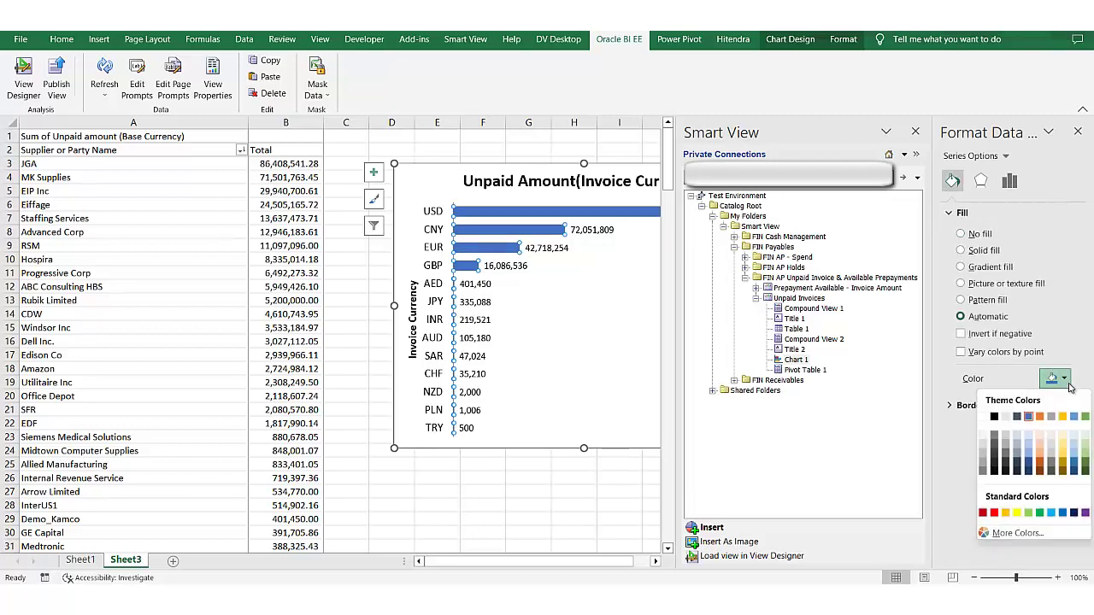
{"action": "left_click", "coordinate": [1040, 456]}
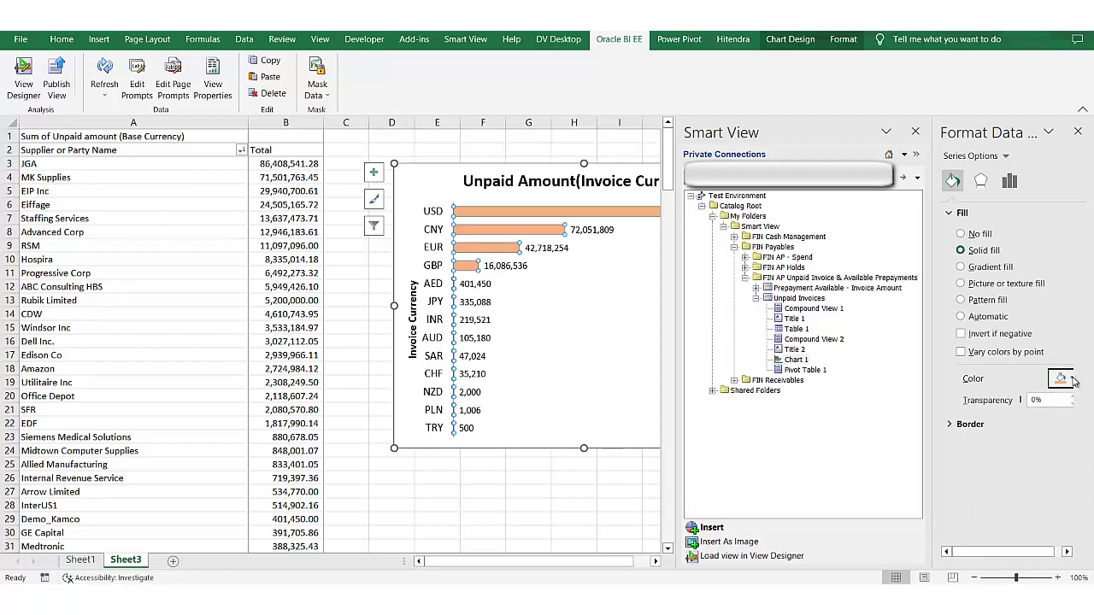
{"action": "left_click", "coordinate": [1074, 380]}
{"action": "left_click", "coordinate": [1030, 417]}
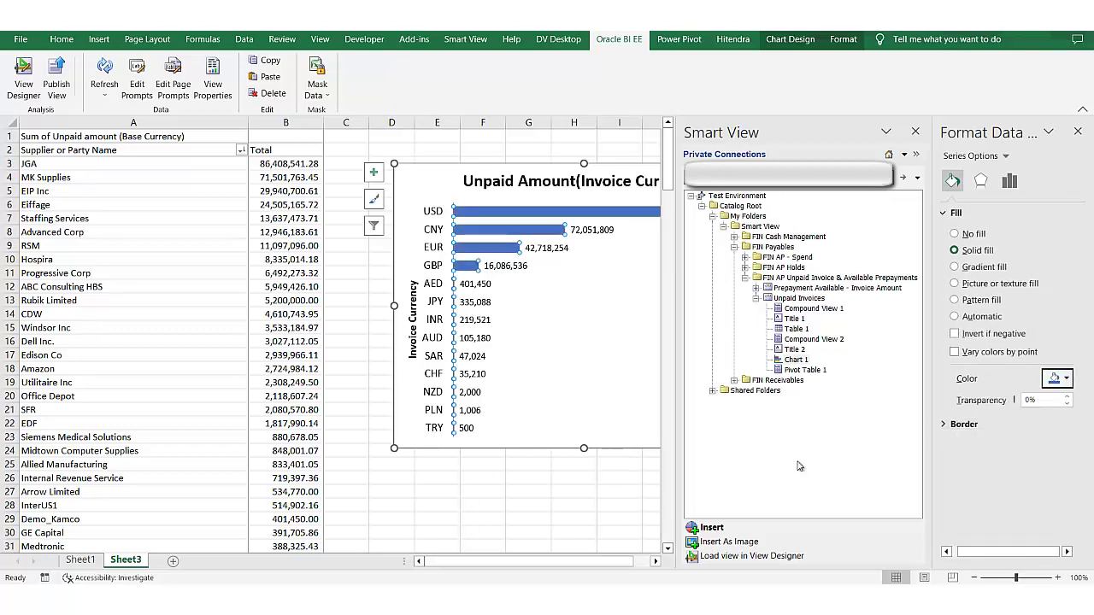
{"action": "left_click", "coordinate": [540, 477]}
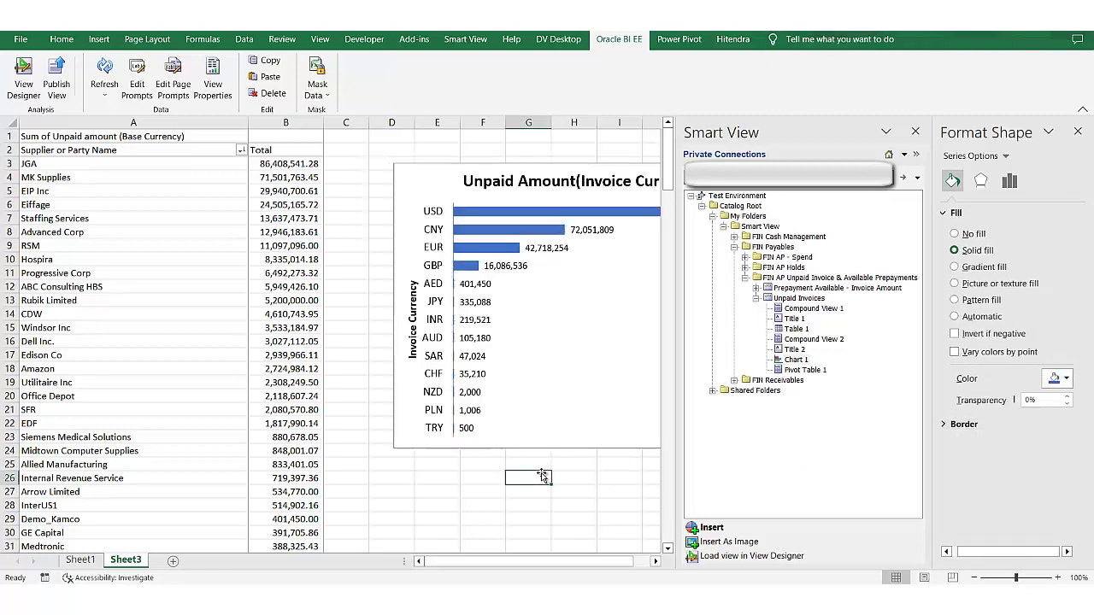
{"action": "left_click", "coordinate": [915, 131]}
- Refresh Pivot Table 1 and Chart 1 from Oracle BI EE and acknowledge the successful summary
{"action": "left_click", "coordinate": [642, 298]}
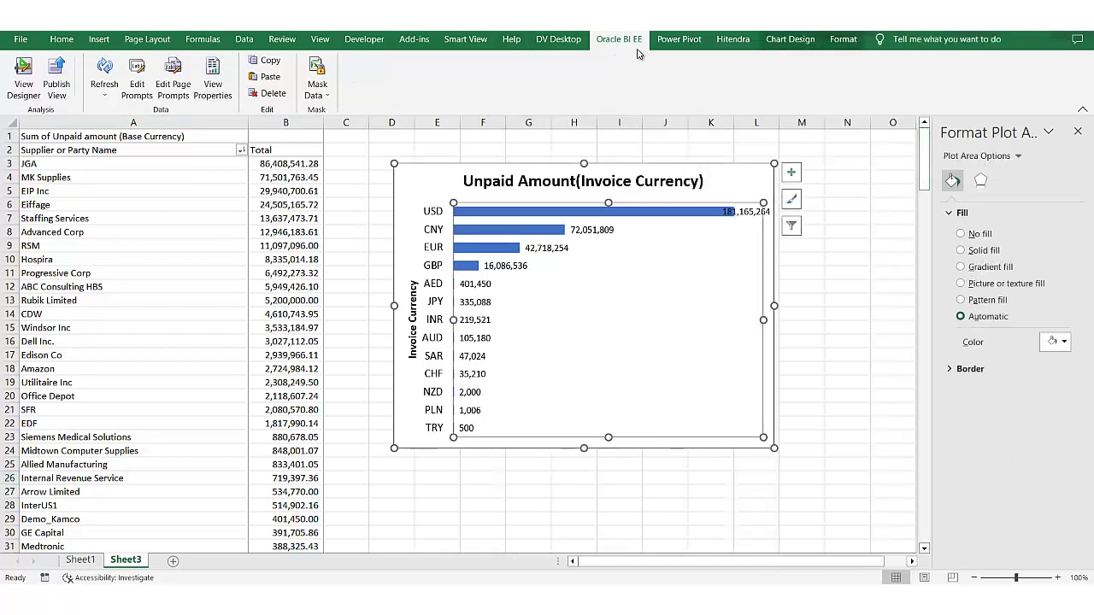
{"action": "left_click", "coordinate": [105, 92]}
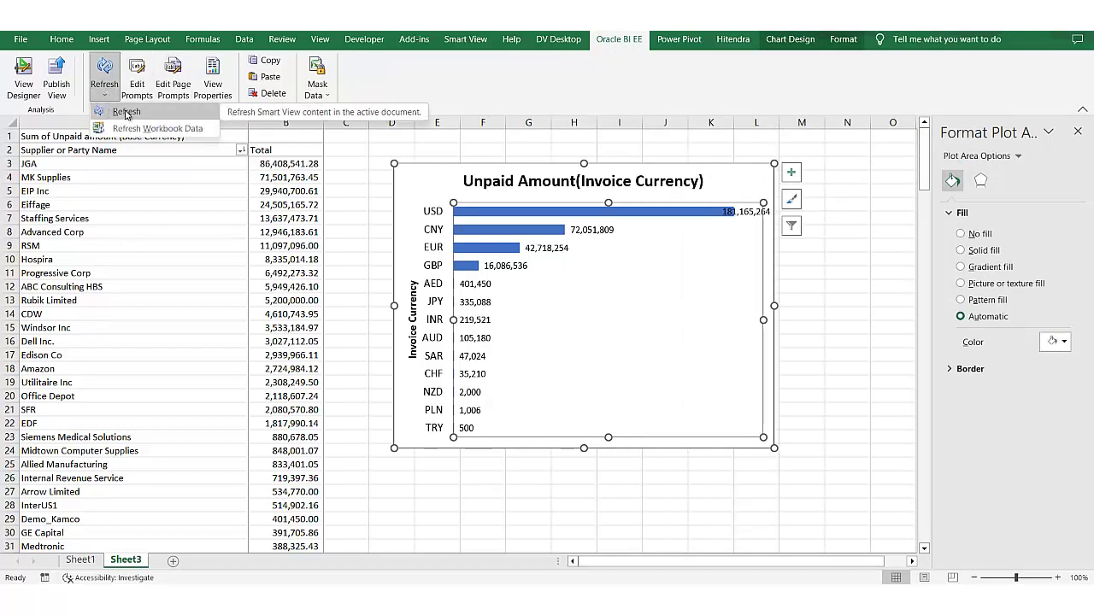
{"action": "left_click", "coordinate": [126, 112]}
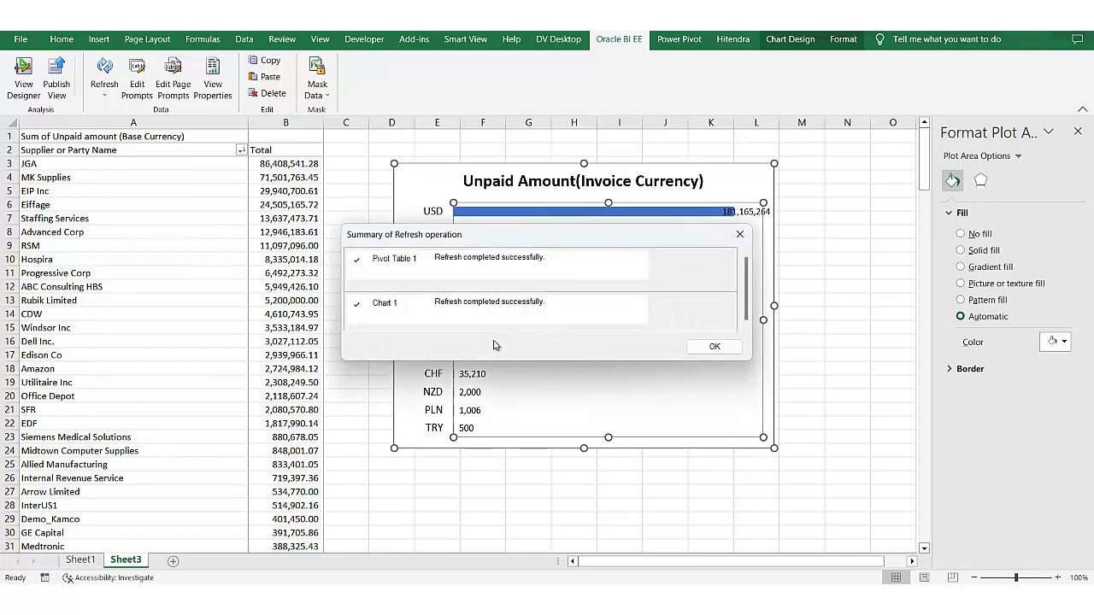
{"action": "left_click", "coordinate": [709, 350]}
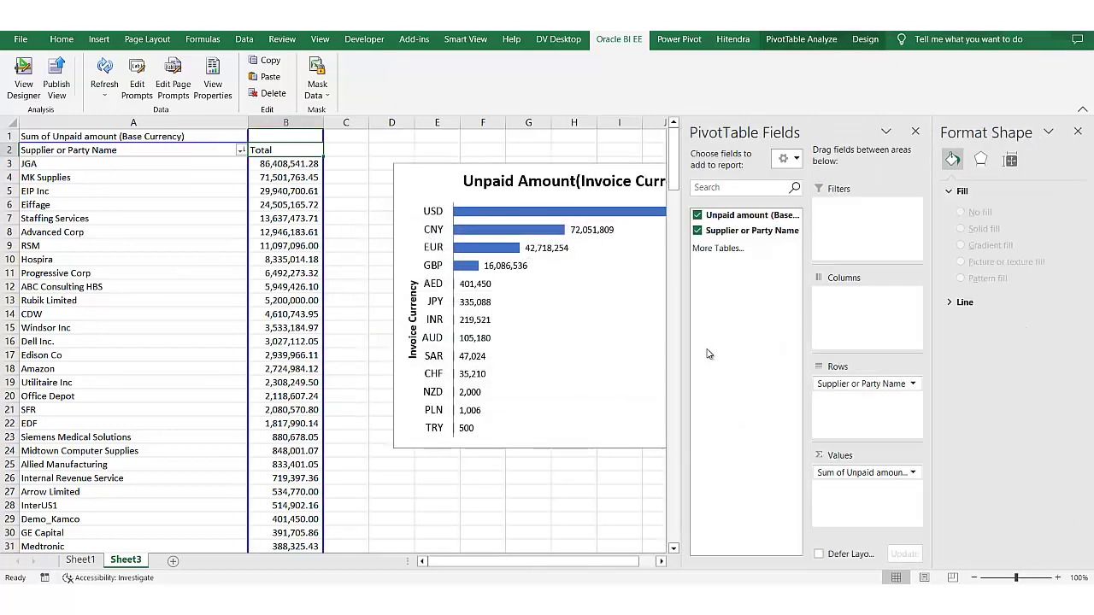